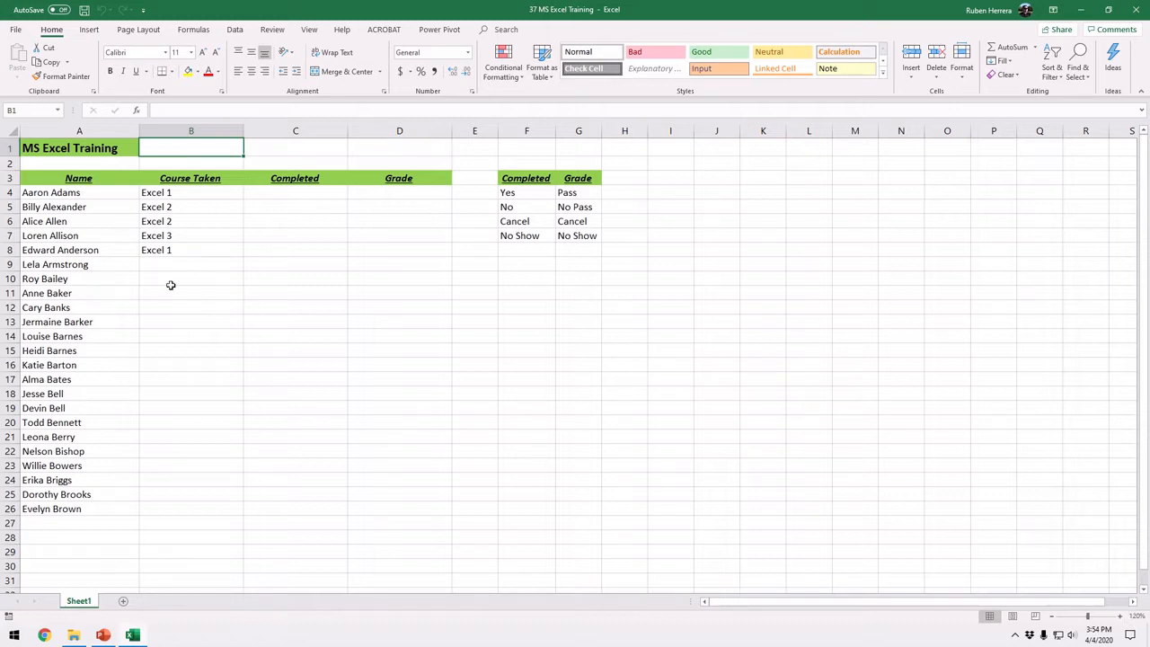
drag(74, 192, 72, 310)
drag(211, 202, 210, 264)
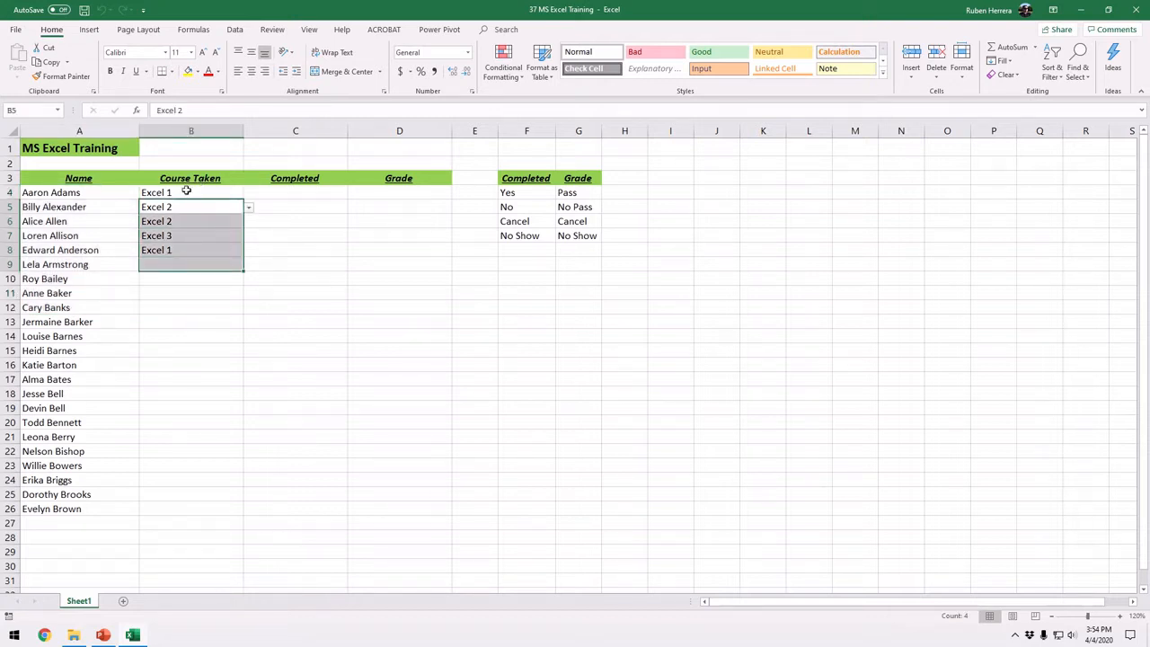
click(199, 309)
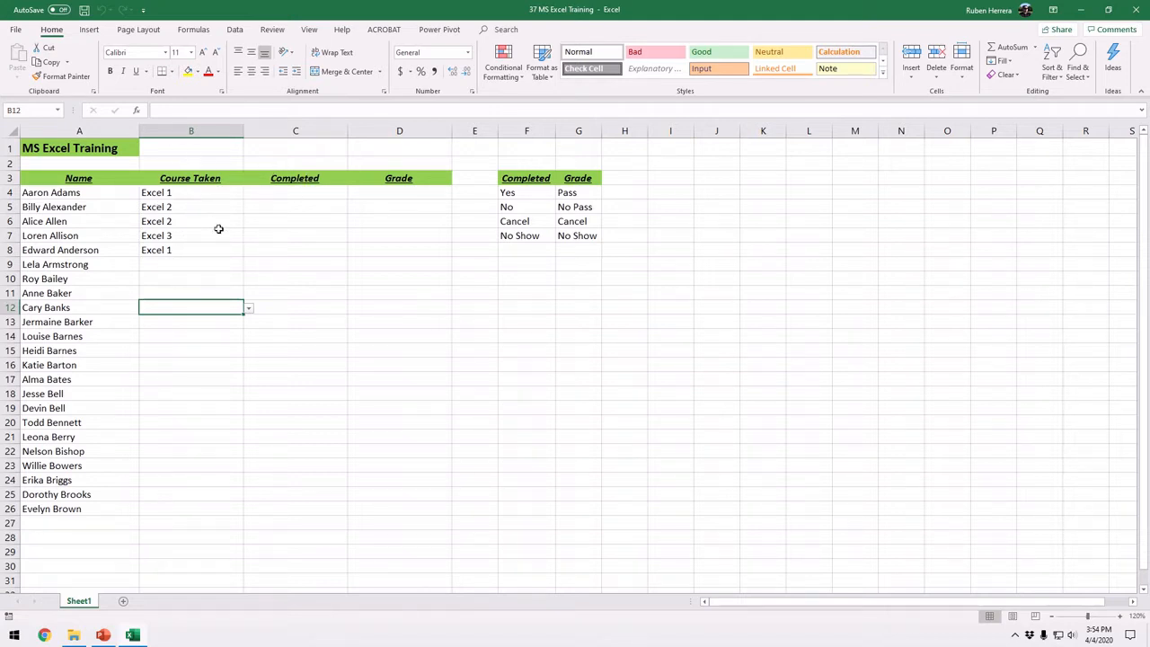
click(175, 261)
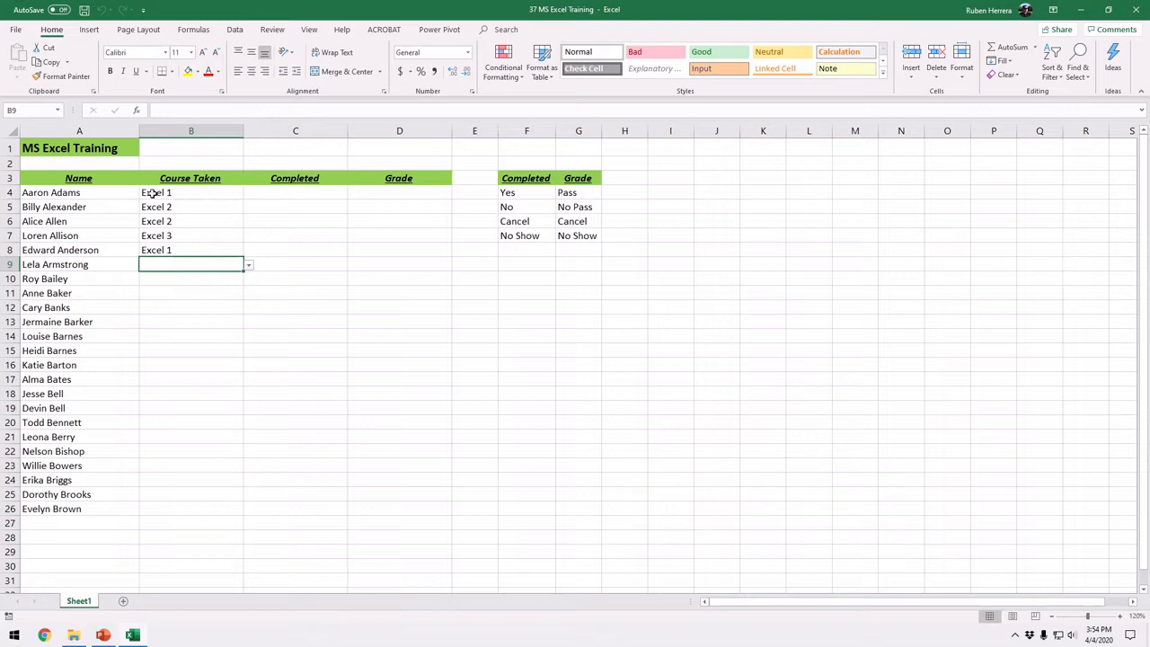
Choose Excel 2 from the existing drop-down lists as the course taken in cells B4 and B5
click(215, 194)
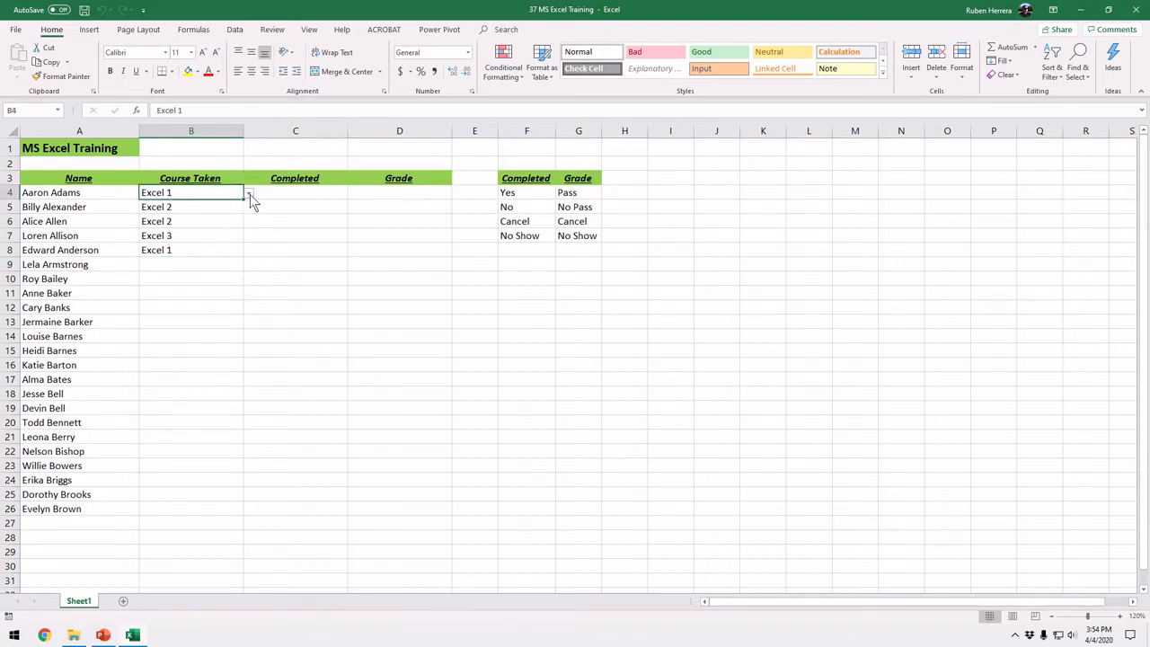
click(249, 194)
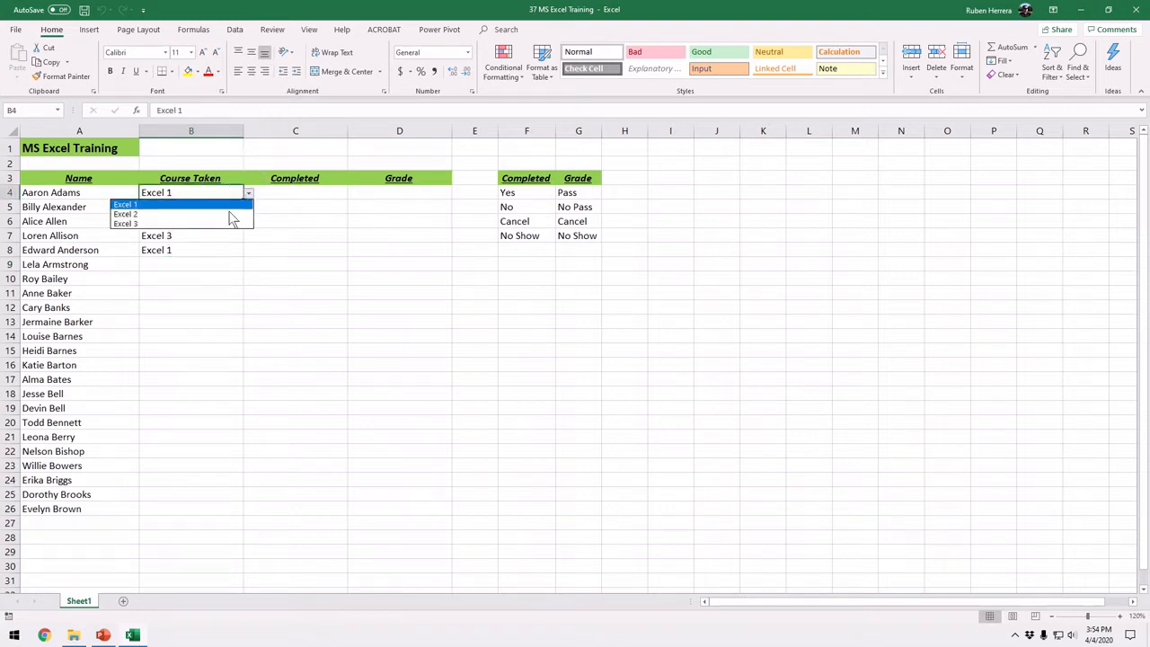
click(229, 213)
click(223, 210)
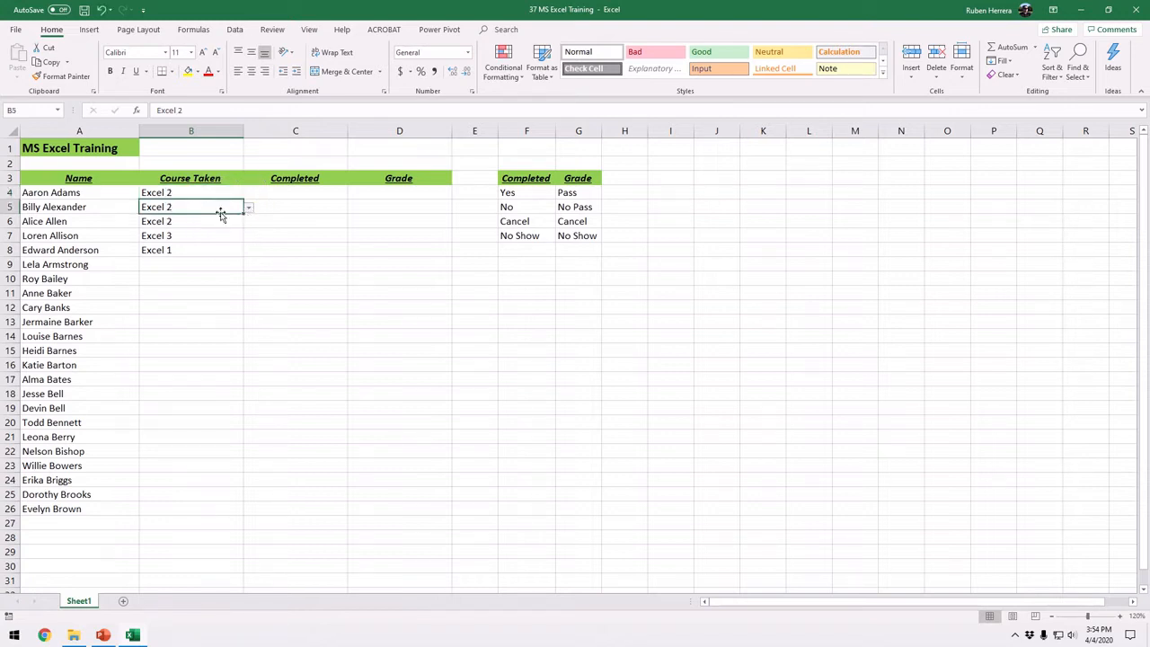
click(248, 208)
click(208, 229)
click(188, 222)
click(180, 251)
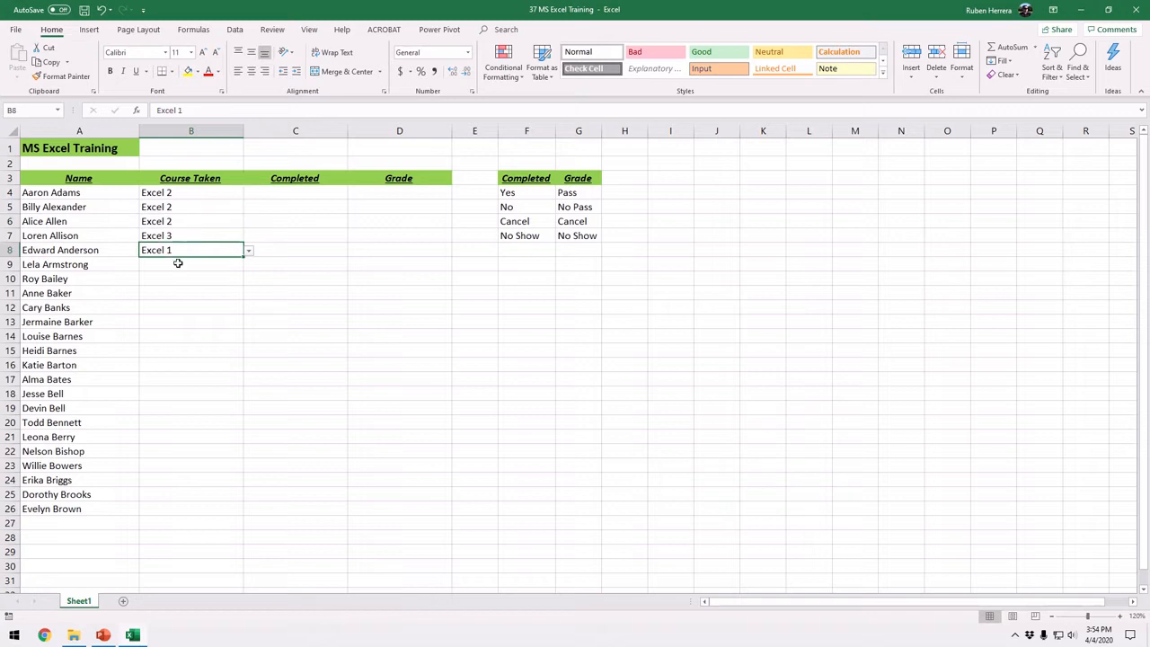
Try to enter the course PowerPoint in cell B9, which is restricted by data validation
click(179, 263)
text(Power)
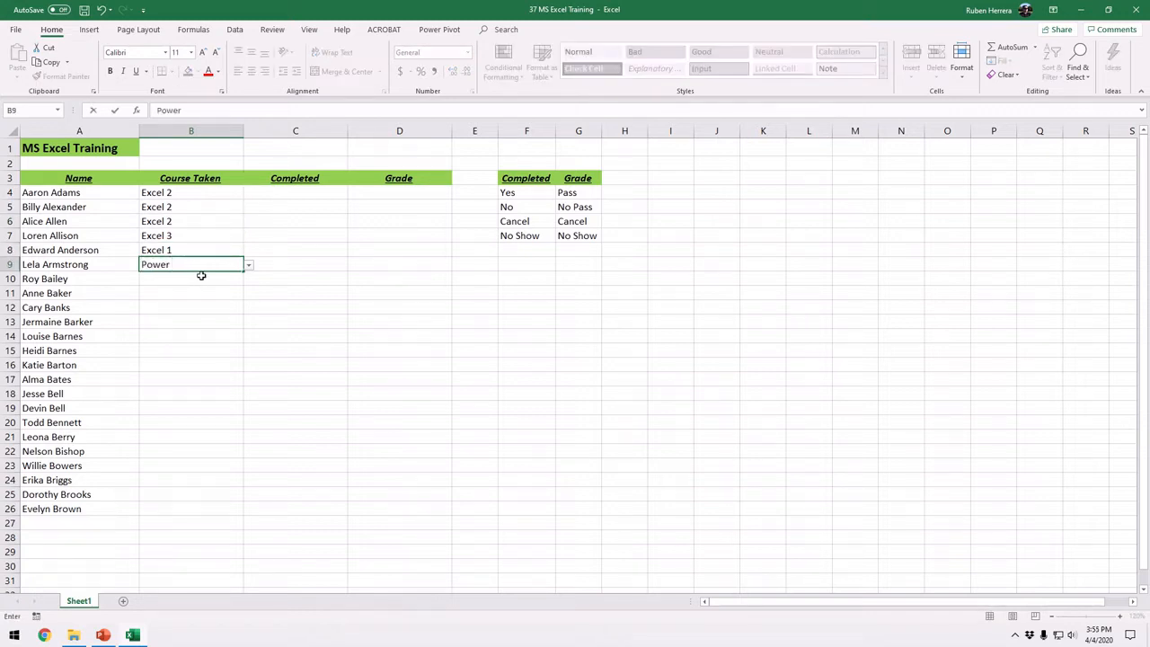
text(Point)
key(Return)
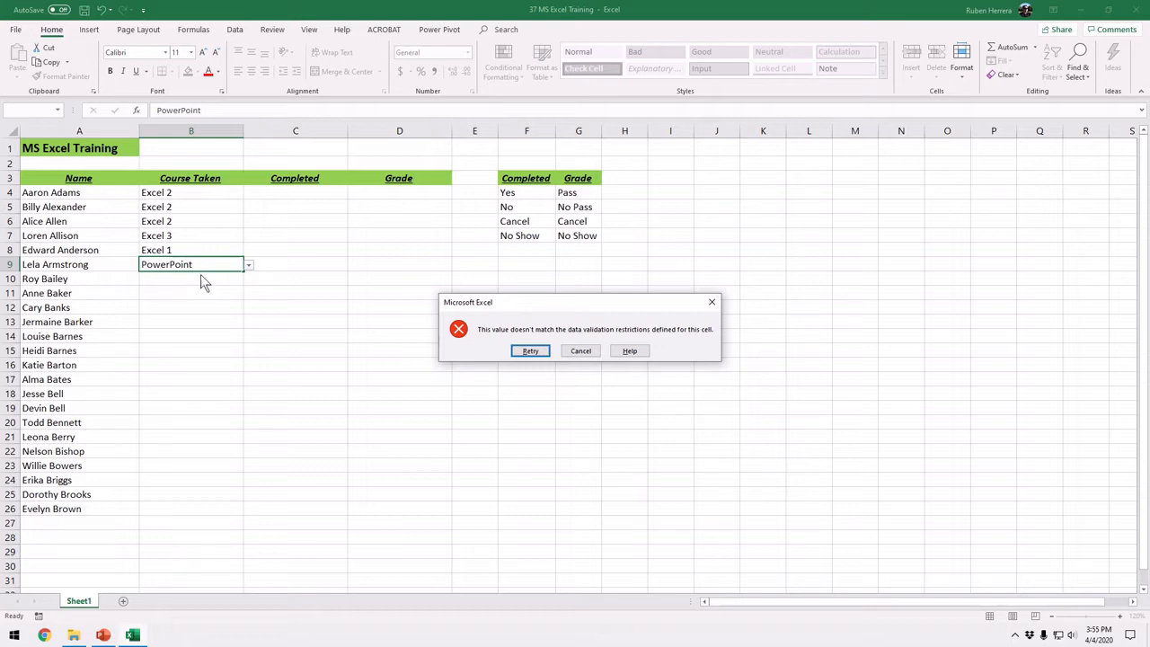
click(580, 350)
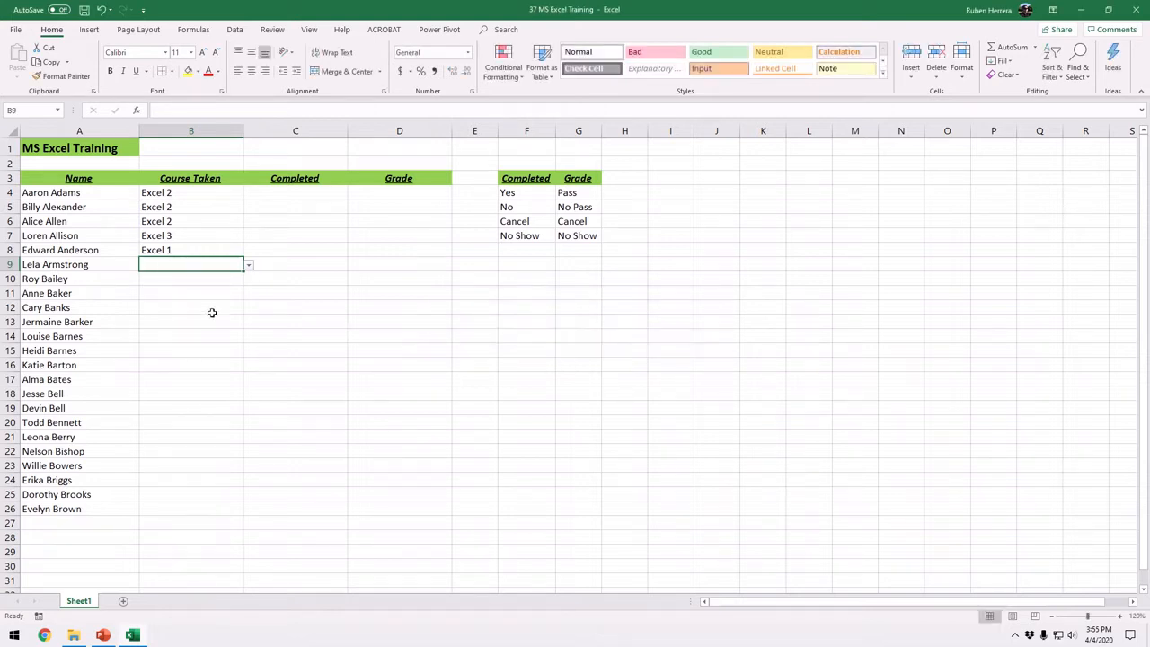
Choose Excel 1 from the drop-down list as the course taken in cell B9
click(248, 266)
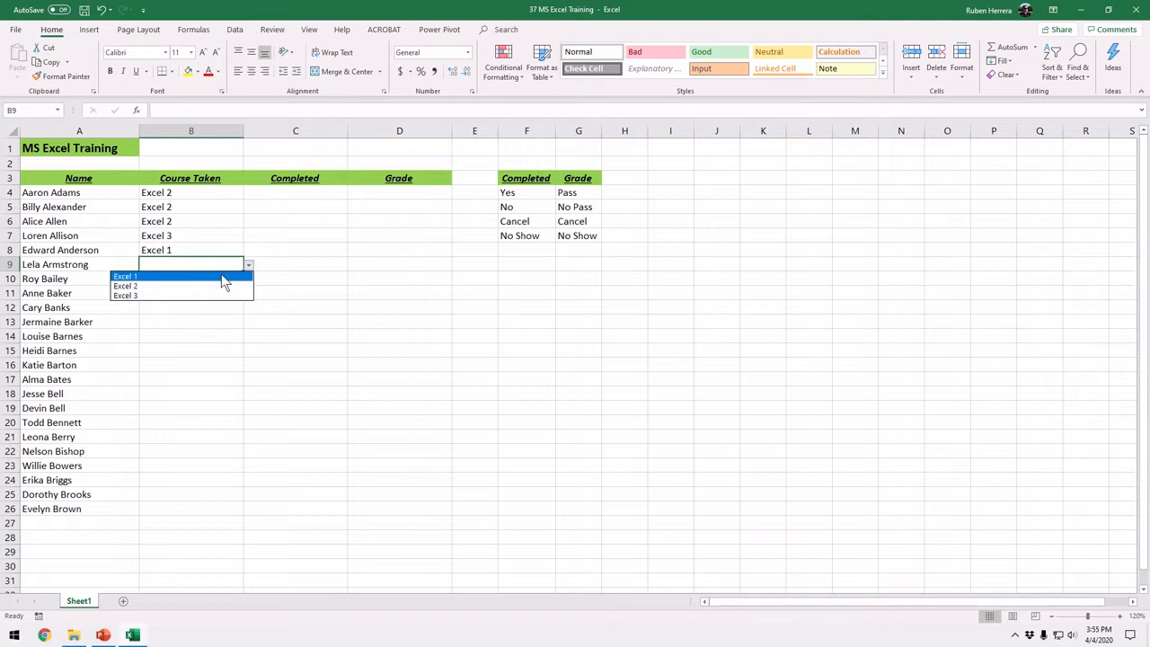
click(226, 281)
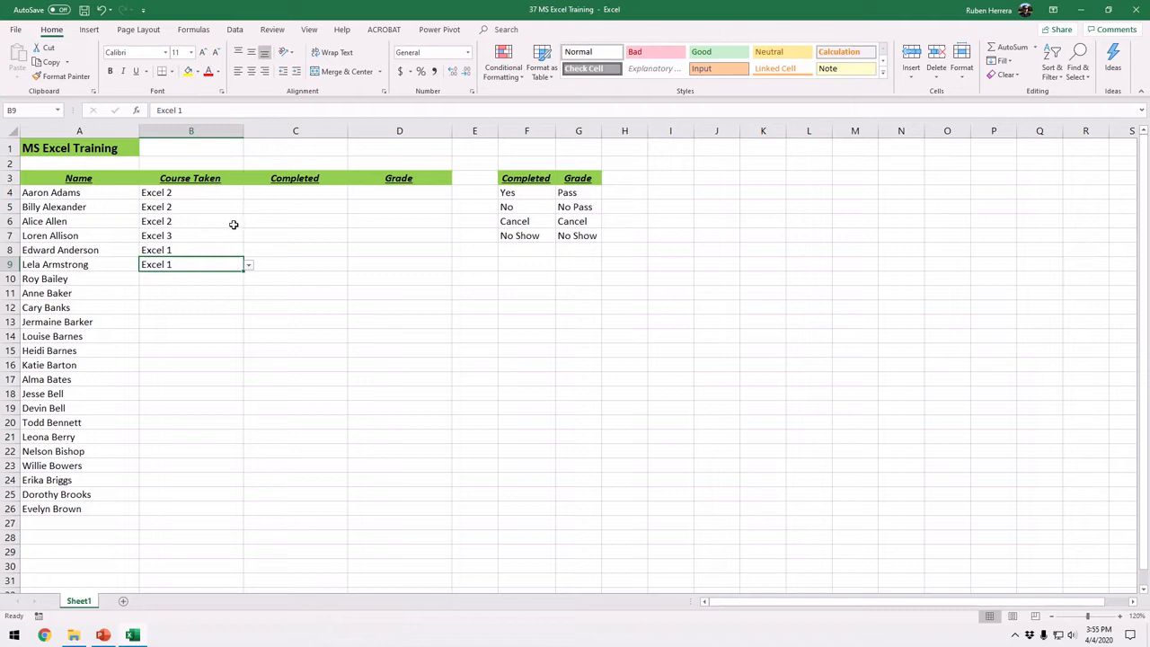
drag(303, 192, 303, 260)
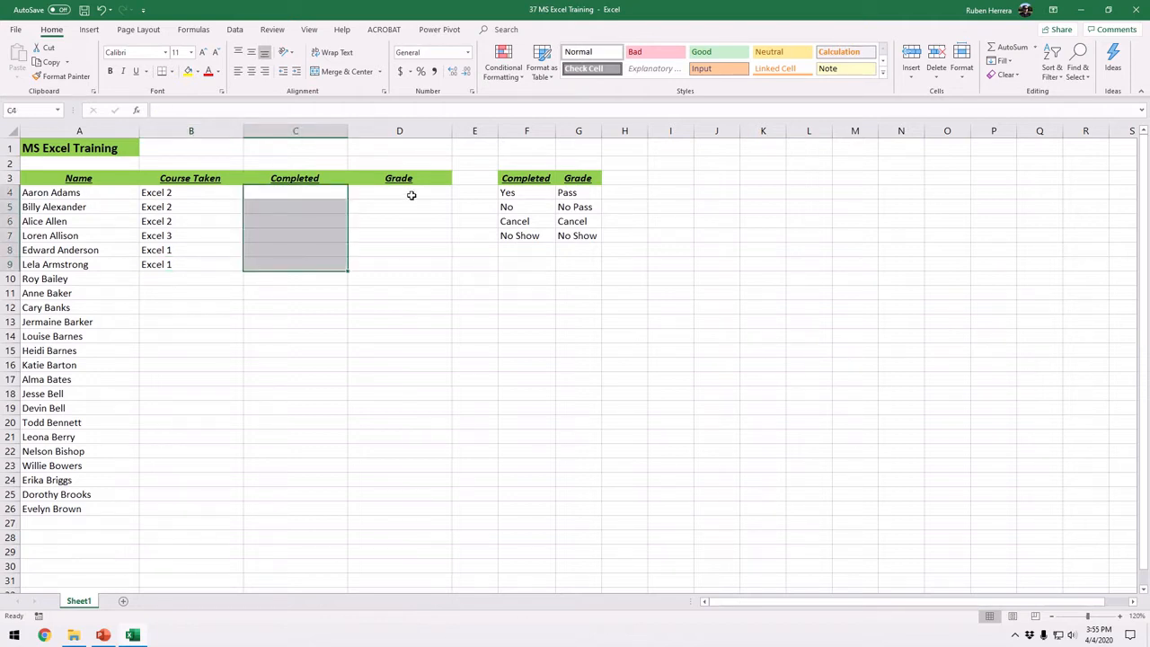
drag(410, 193, 411, 289)
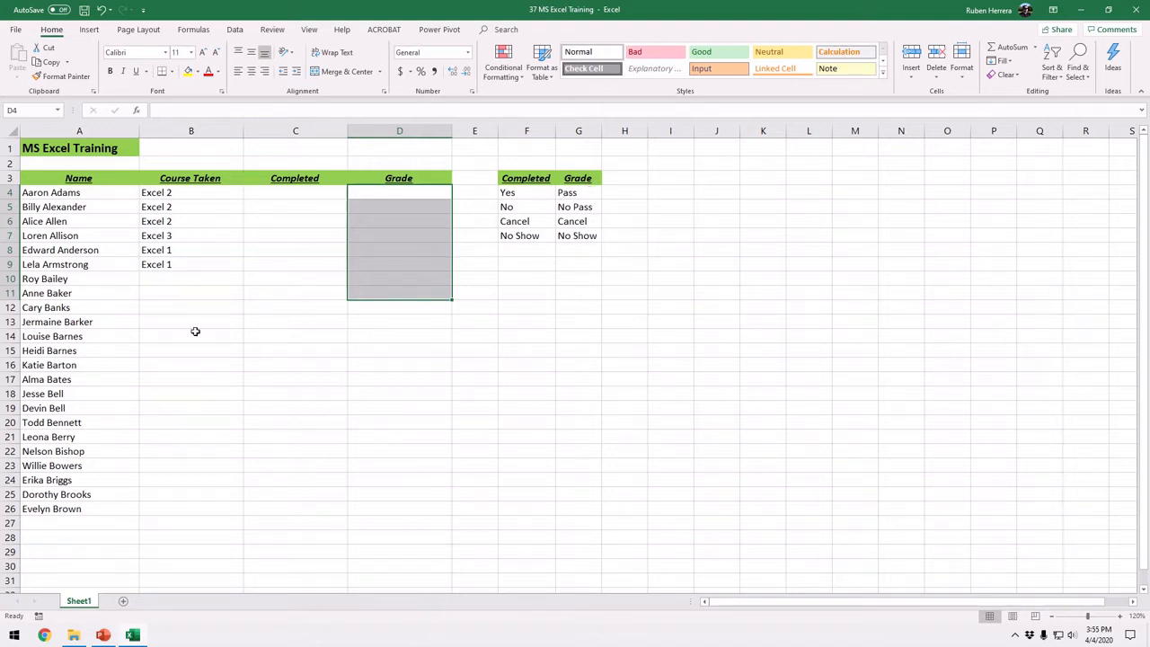
Choose Excel 1 in cell B10 and Excel 2 in cell B11 from their course drop-down lists
click(195, 276)
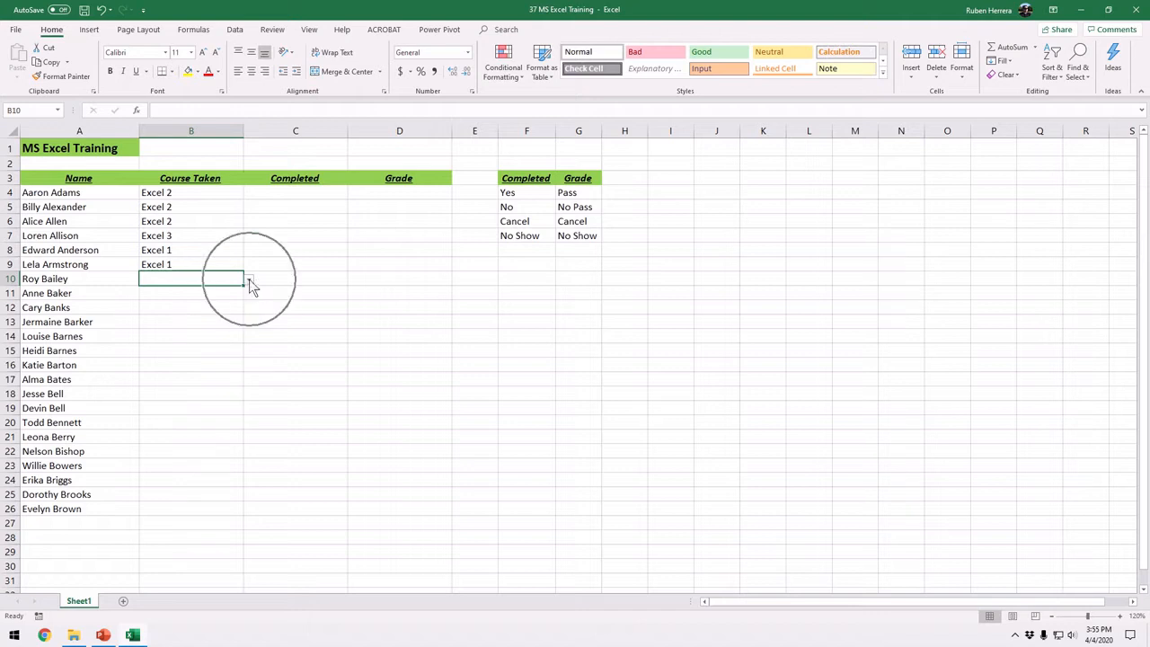
click(248, 280)
click(219, 292)
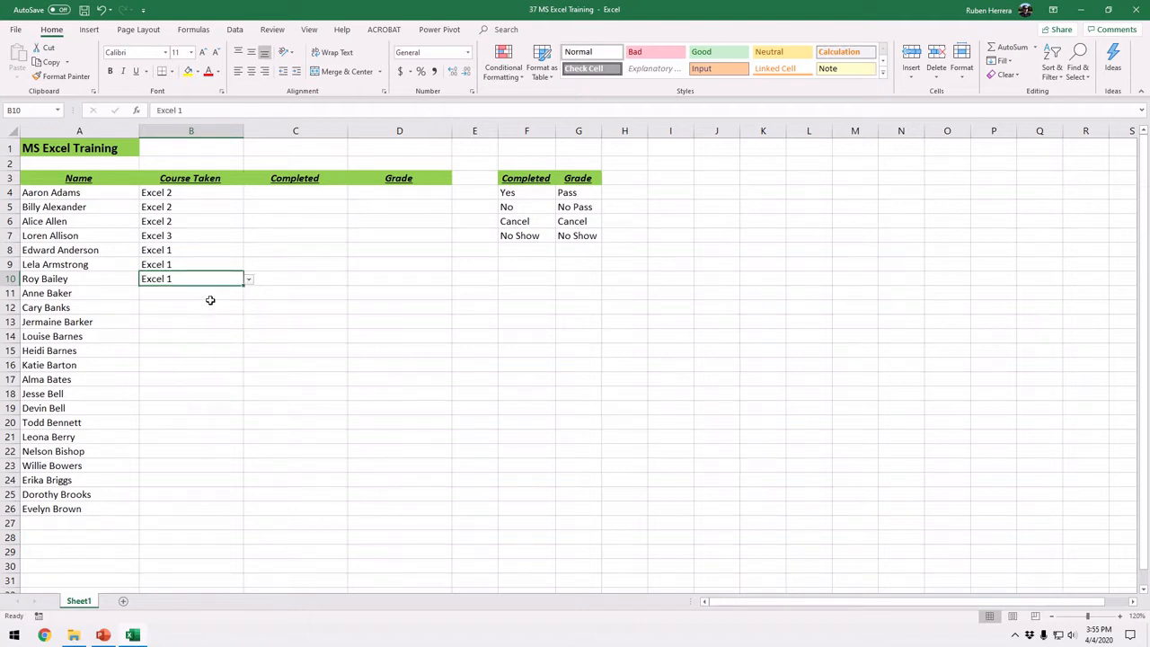
click(237, 296)
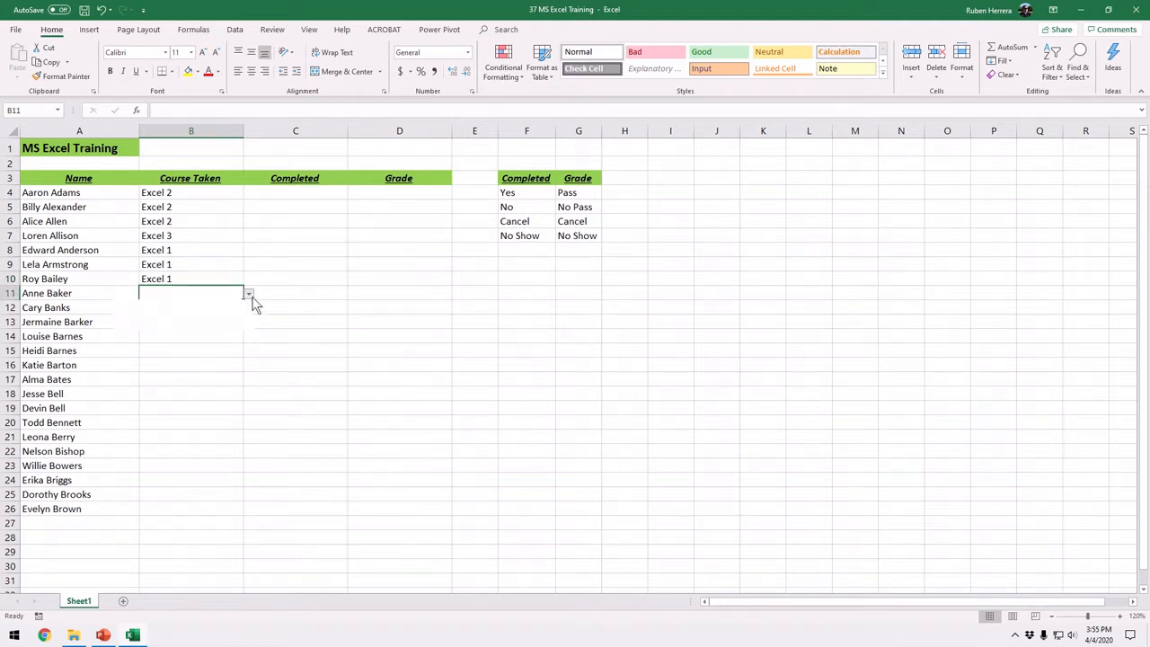
click(249, 295)
click(219, 310)
Choose Excel 2 from the drop-down list as the course taken in cell B12
click(215, 312)
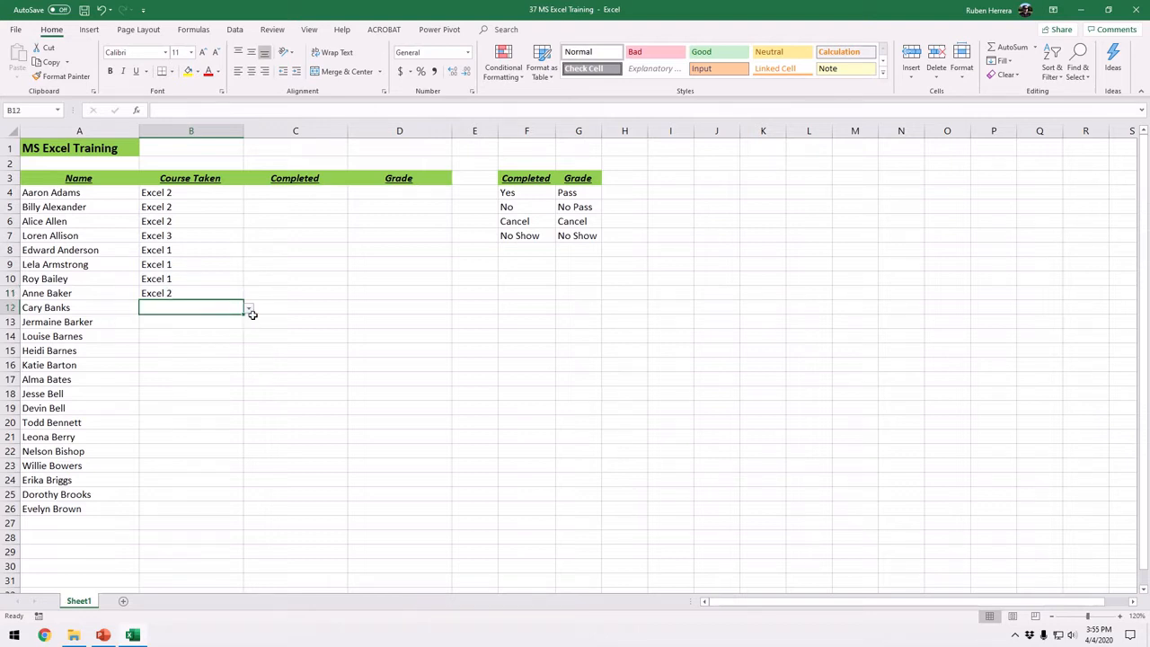
click(249, 308)
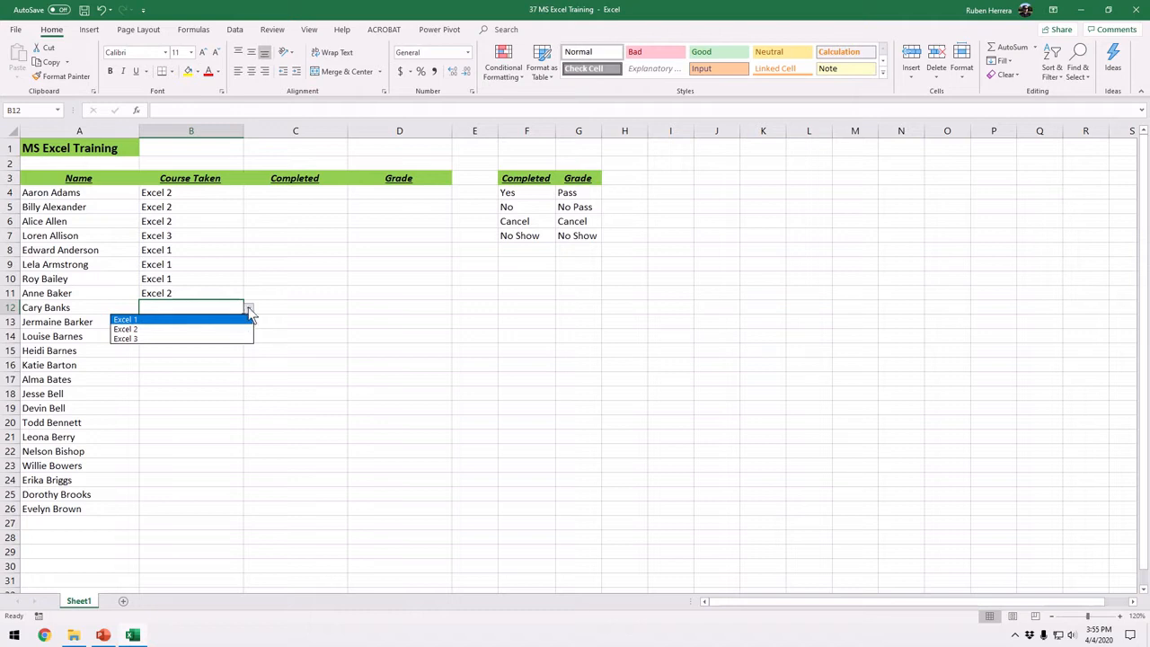
click(249, 310)
click(192, 323)
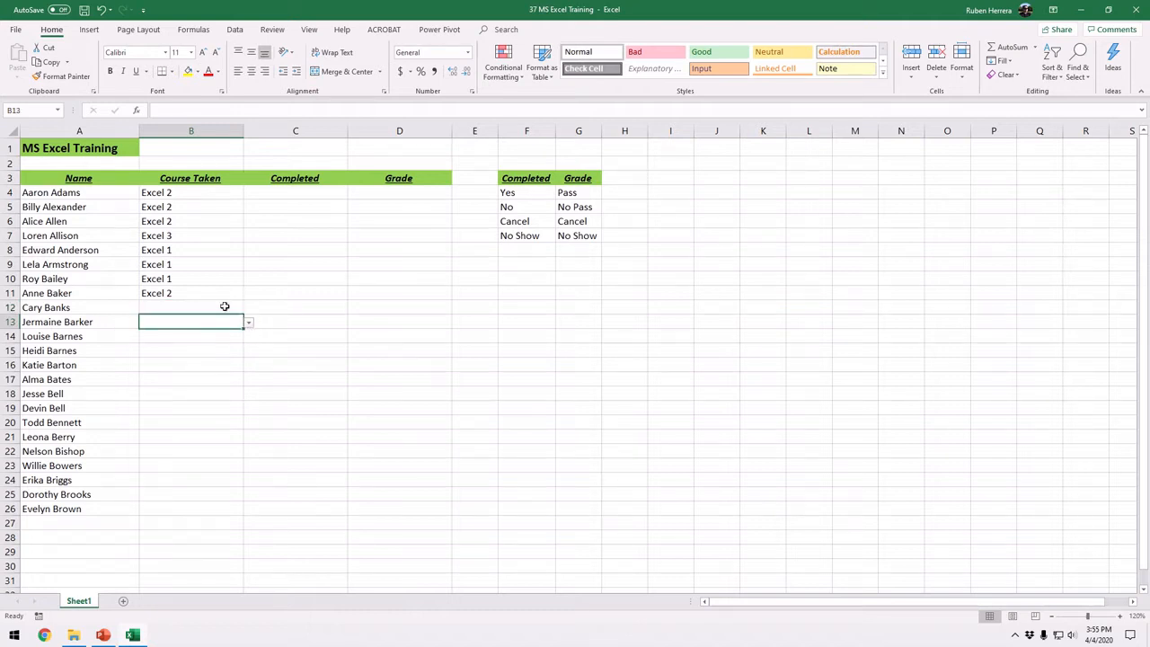
click(225, 306)
click(248, 310)
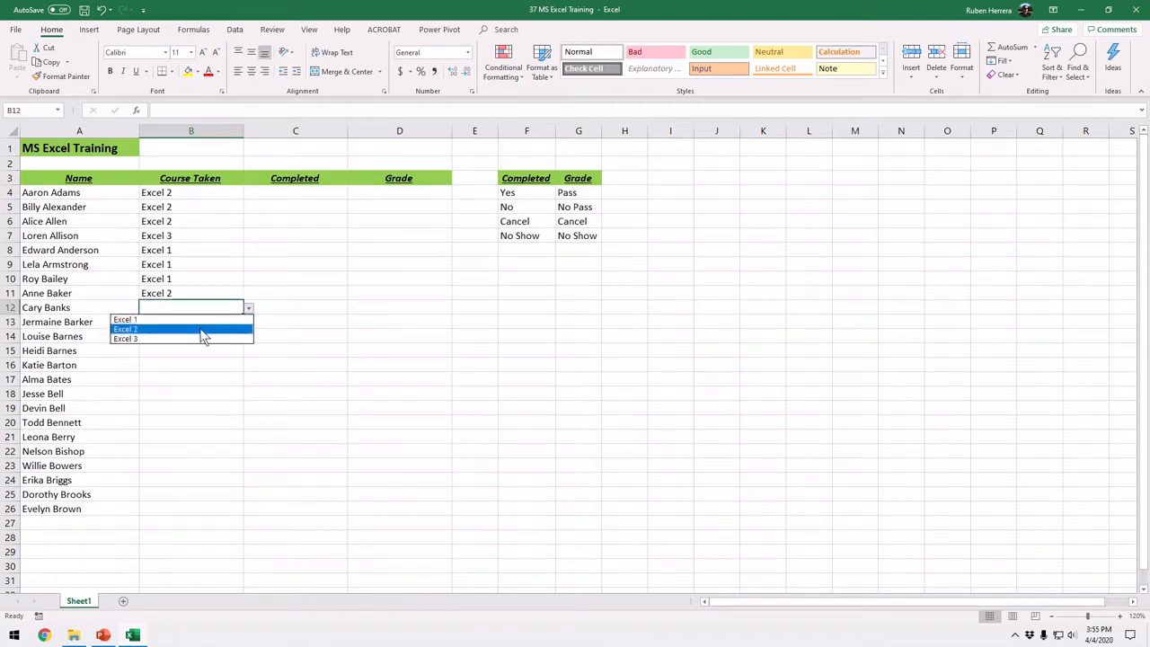
click(203, 332)
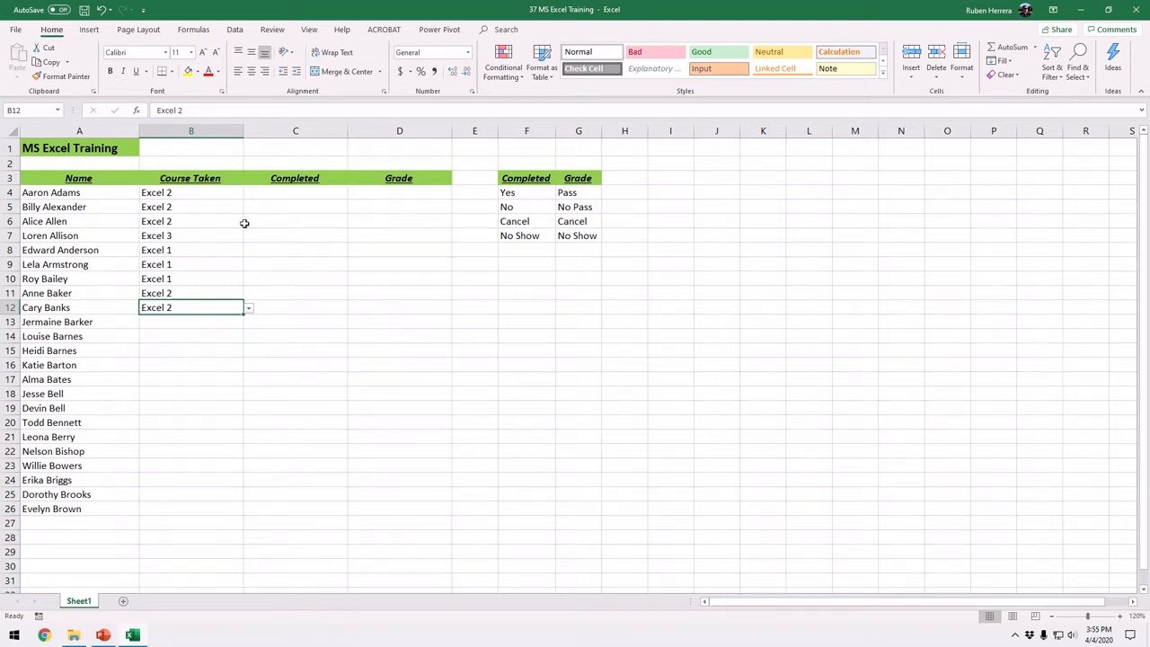
Open the data validation settings for cell C4 in the Completed column and allow a List
click(289, 194)
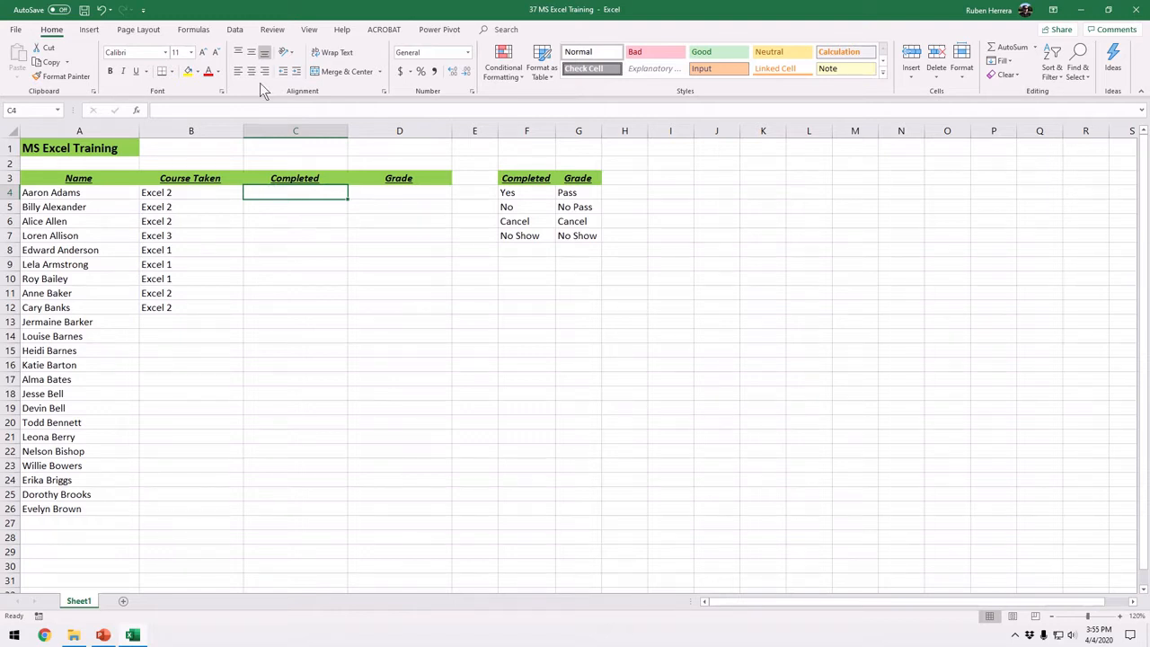
click(239, 36)
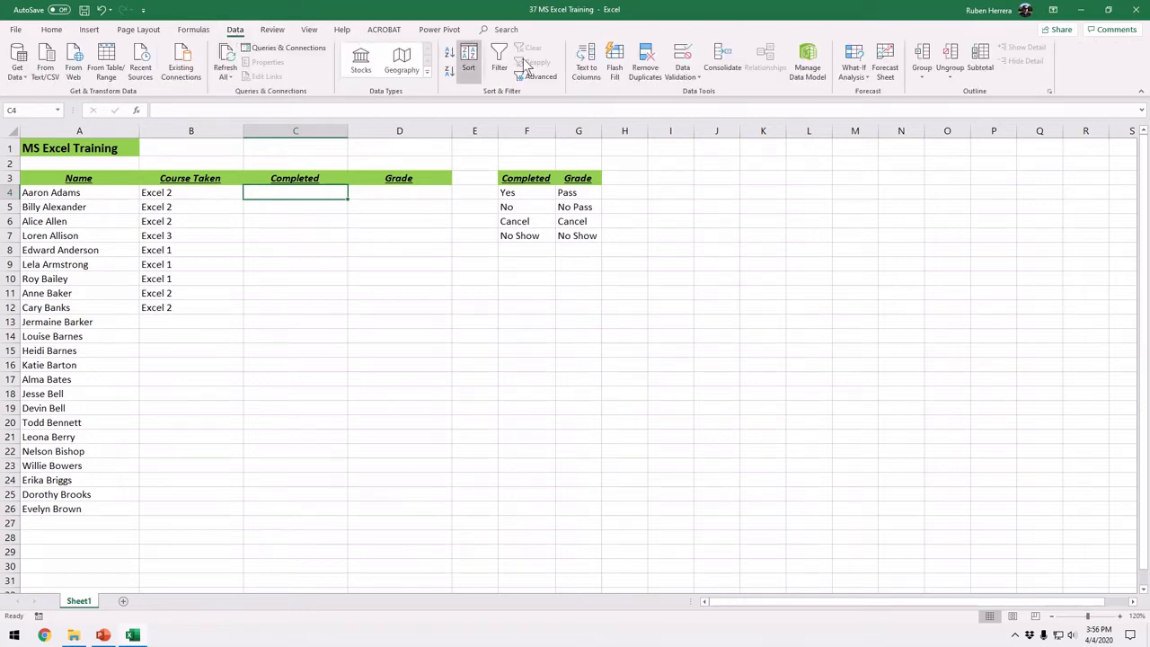
click(692, 79)
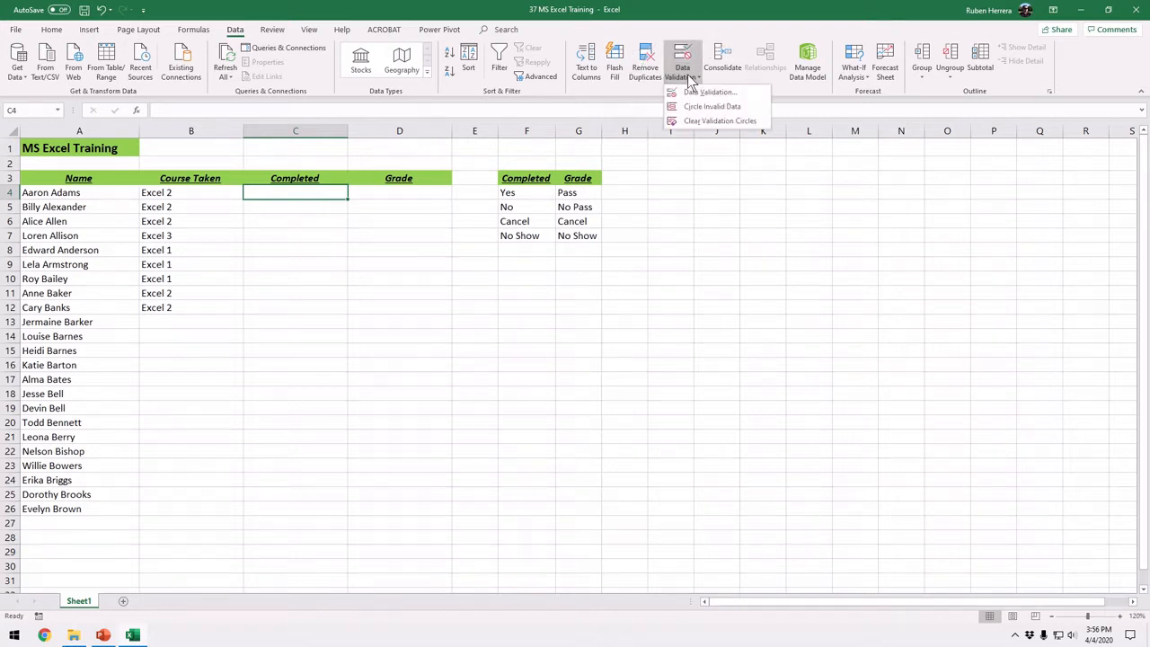
click(750, 94)
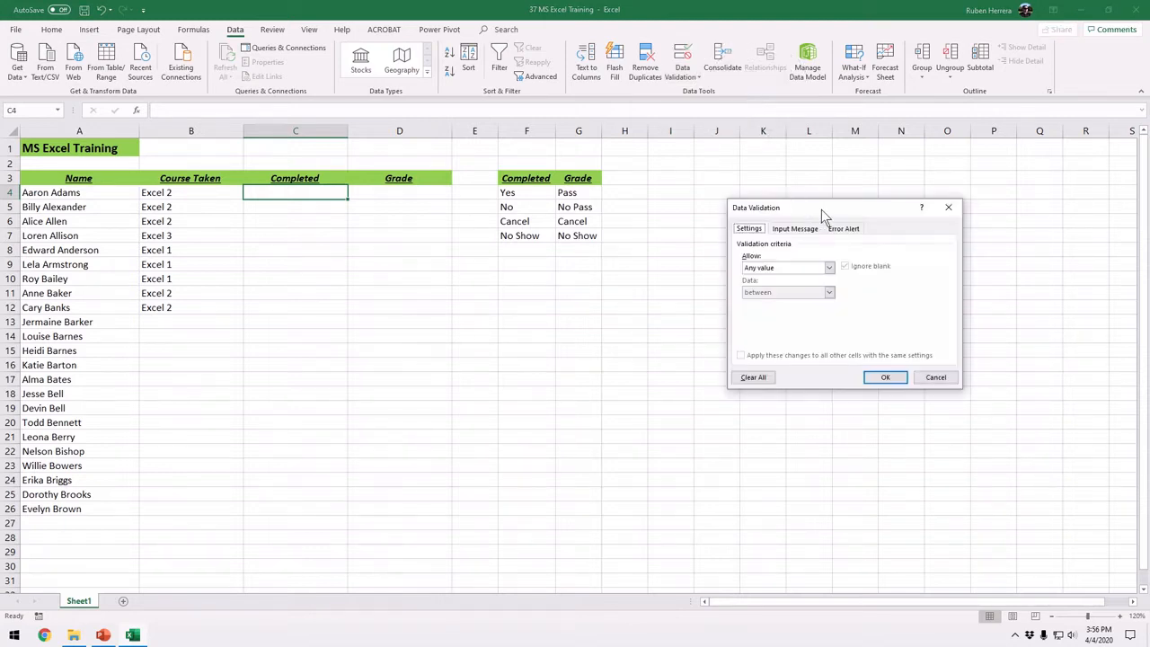
drag(821, 209, 734, 199)
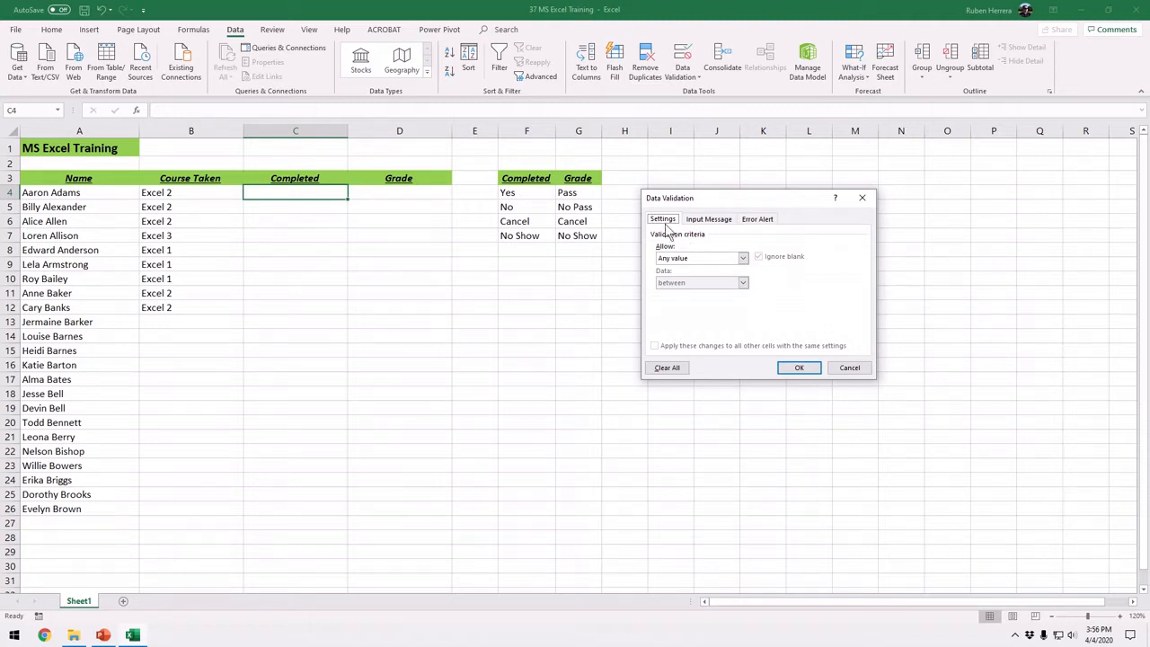
key(ctrl)
key(ctrl)
key(ctrl)
key(ctrl)
key(ctrl)
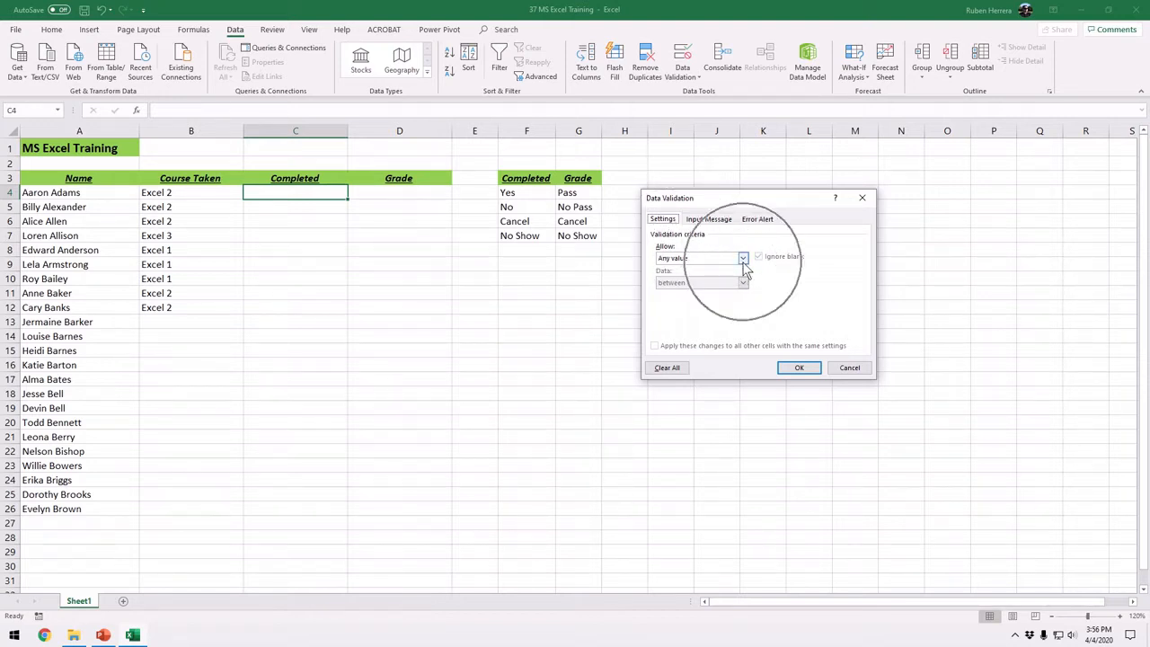
click(743, 260)
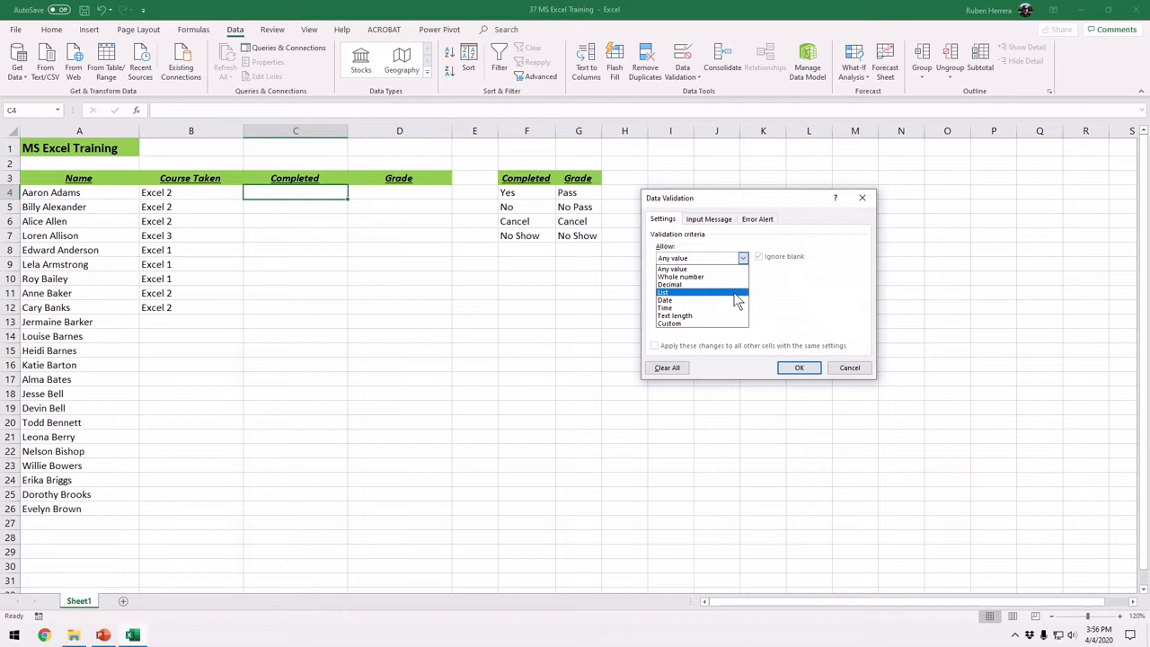
key(ctrl)
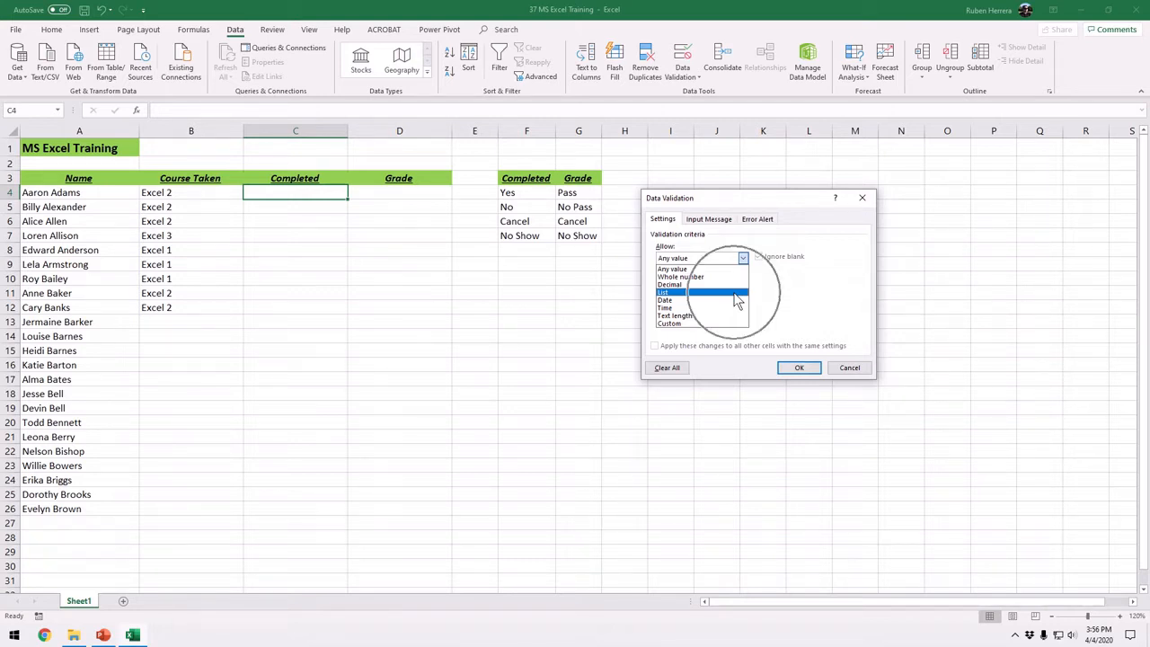
click(733, 295)
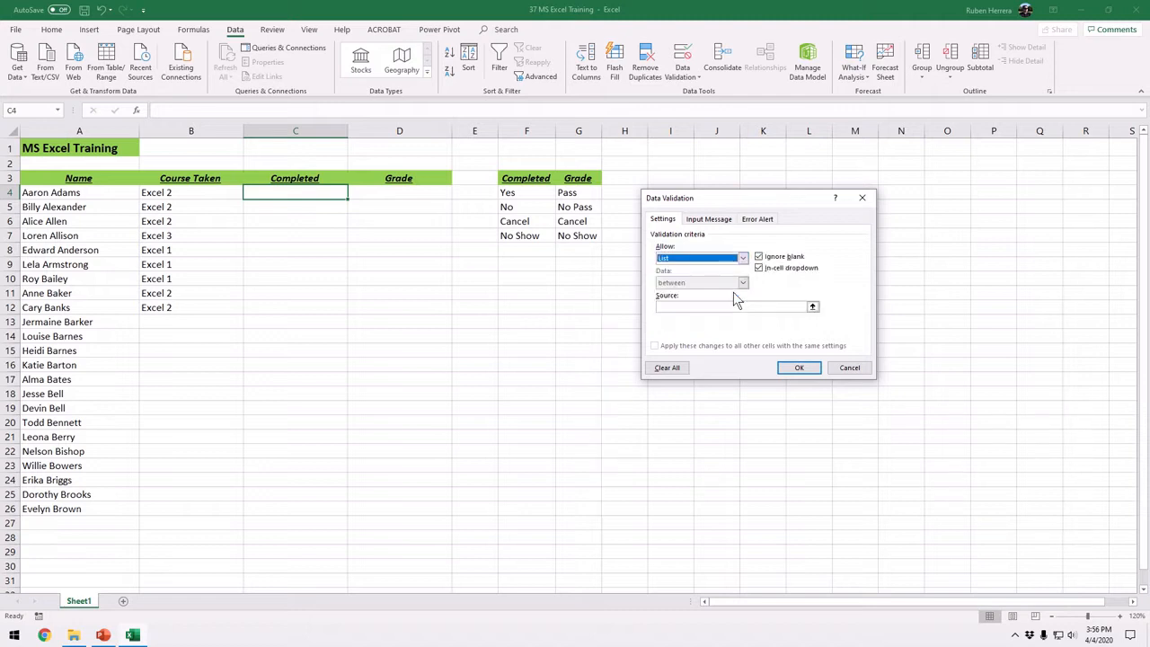
Enter Yes,No,Cancel,No Show as the validation list's source and apply it to cell C4
click(670, 306)
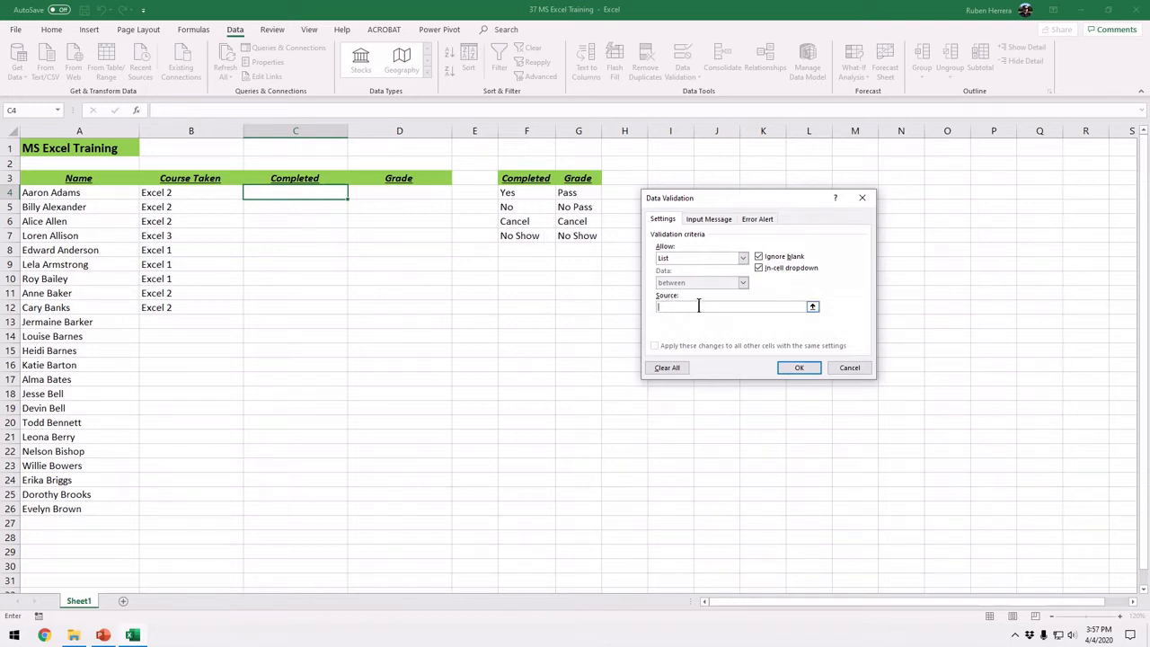
text(Yes,No,Cancel,No Show)
click(795, 370)
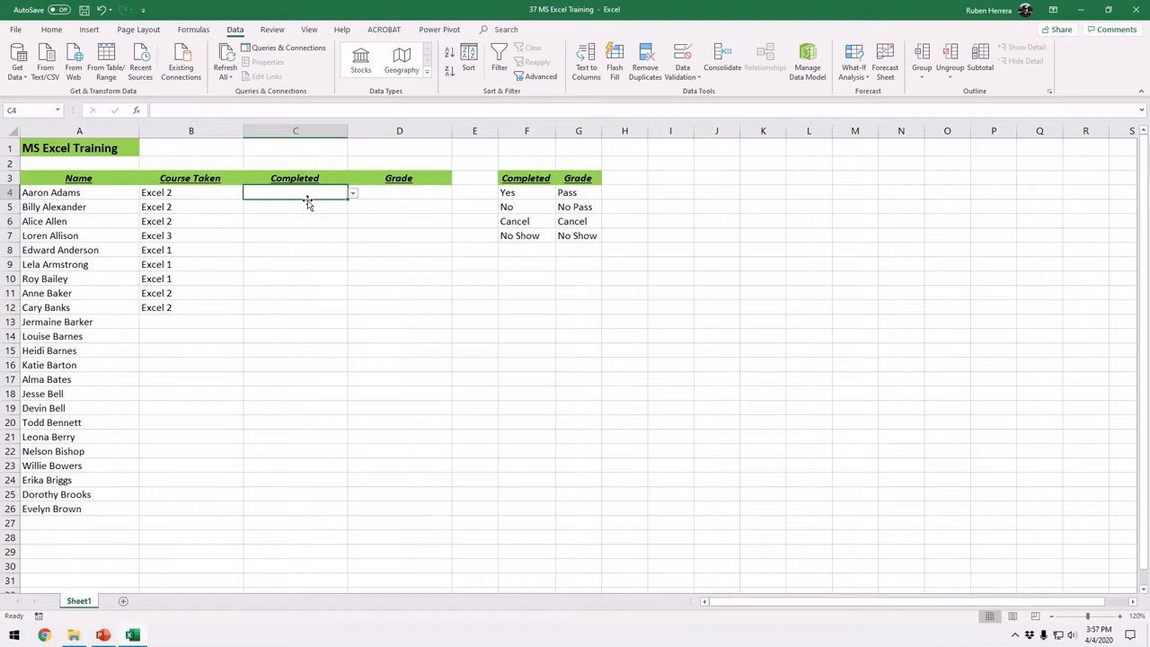
Choose Yes from the drop-down list in cell C4
click(353, 194)
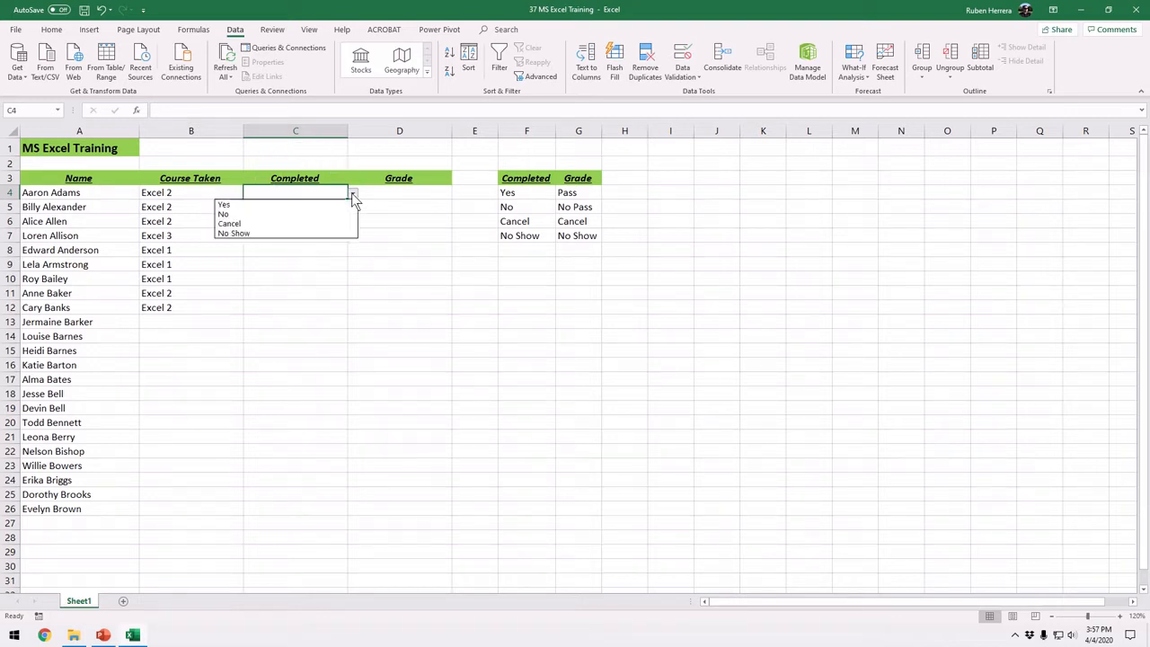
click(334, 205)
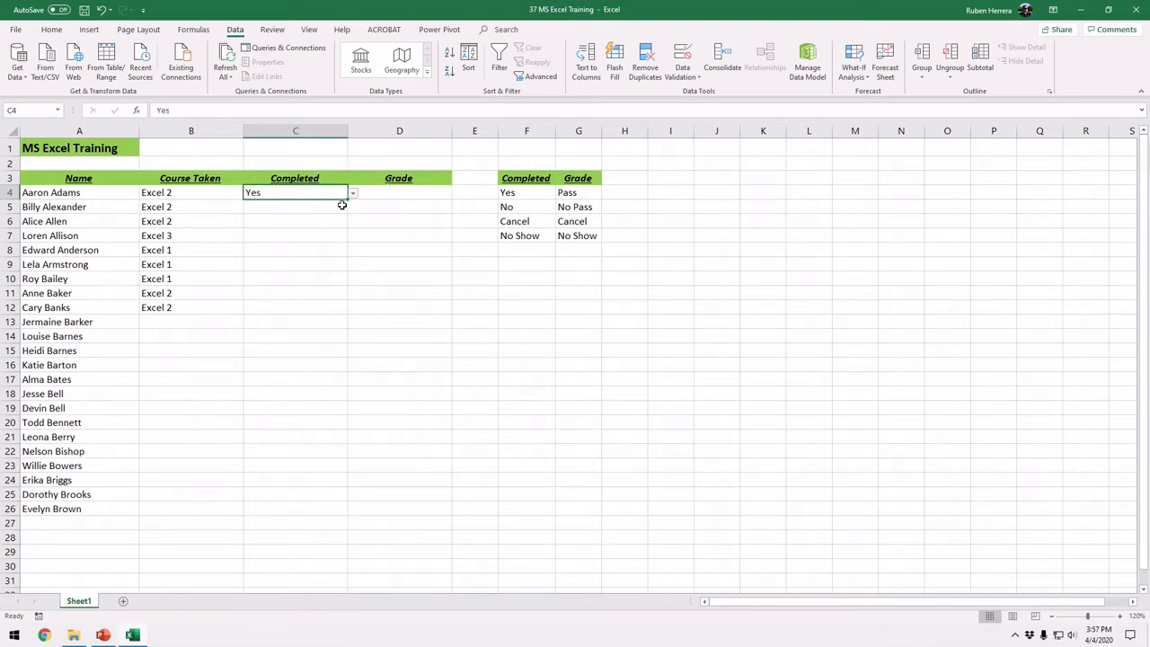
Try the No and Cancel options from the drop-down list in cell C4, and clear the cell
click(354, 194)
click(316, 214)
click(354, 194)
click(324, 224)
key(Delete)
Fill the blank cell C4 down through C26 and check the copied drop-down lists in C13 and C11
drag(347, 199, 348, 519)
click(303, 326)
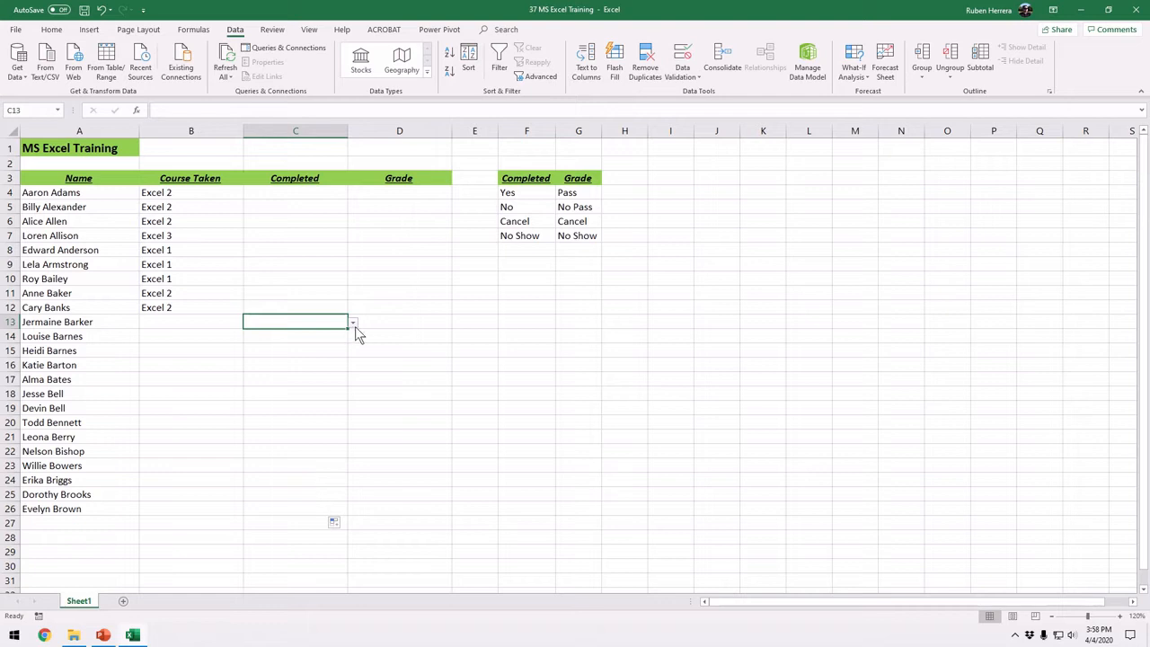
click(353, 324)
click(353, 323)
click(312, 296)
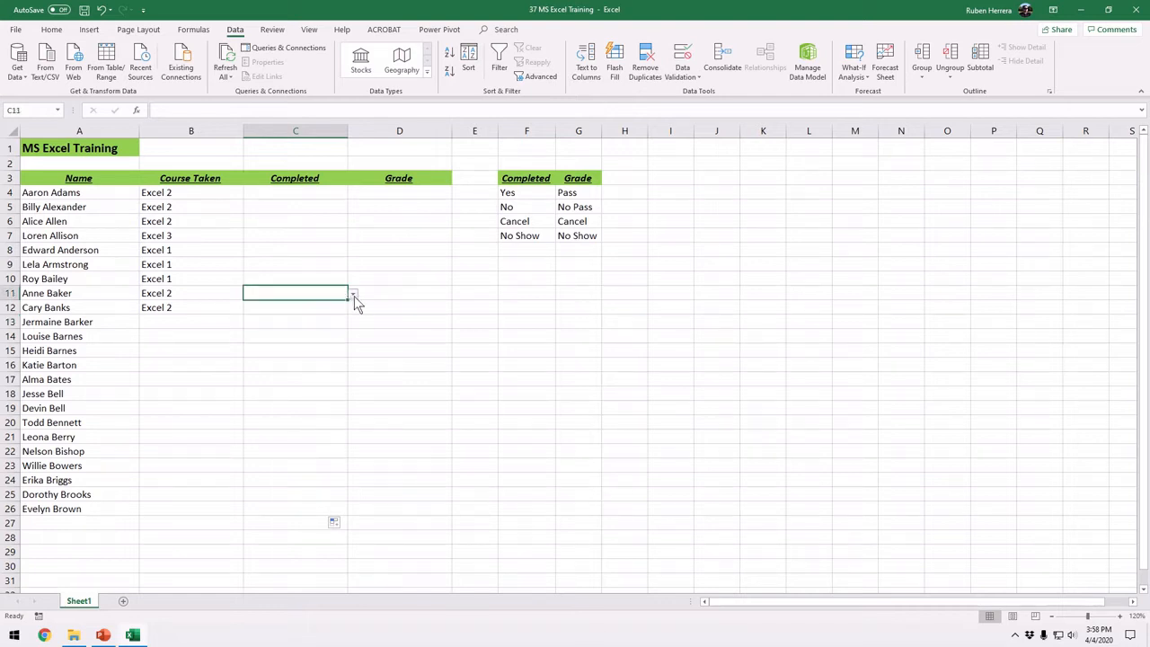
click(354, 295)
click(299, 270)
Undo the fill of the Completed column and try to auto-fill it from the blank cell C4
click(100, 10)
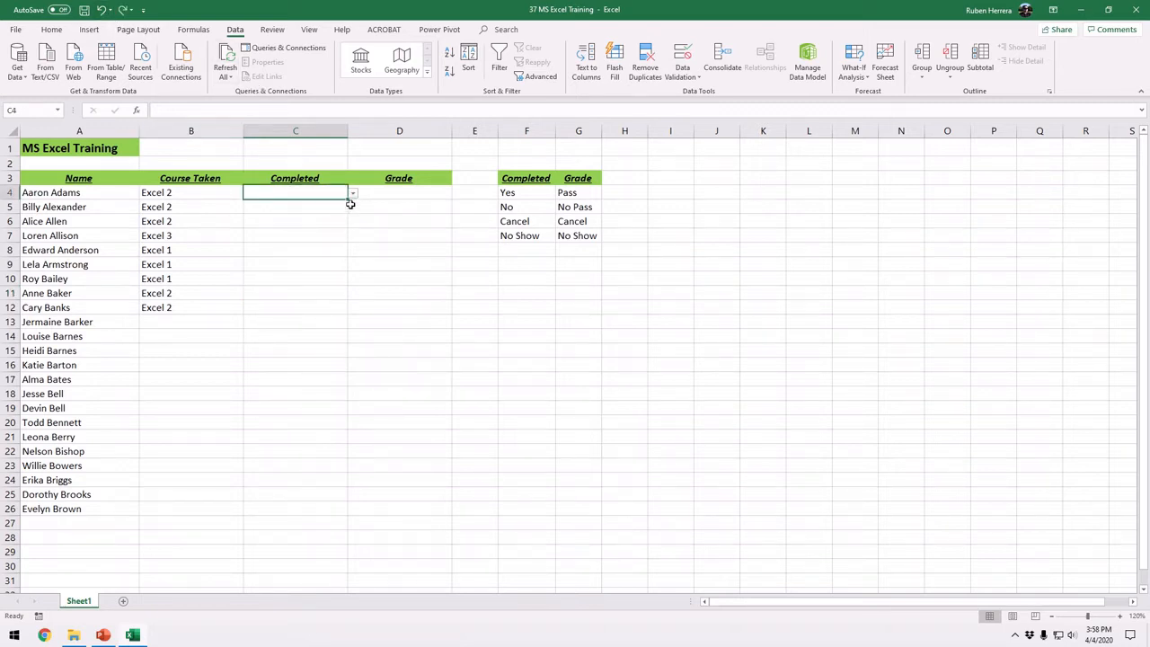
key(ctrl)
key(ctrl)
key(ctrl)
key(ctrl)
key(ctrl)
key(ctrl)
key(ctrl)
click(349, 199)
key(ctrl)
click(348, 200)
key(ctrl)
key(ctrl)
click(349, 200)
Check several cells further down the Completed column for a drop-down list
drag(313, 394, 313, 365)
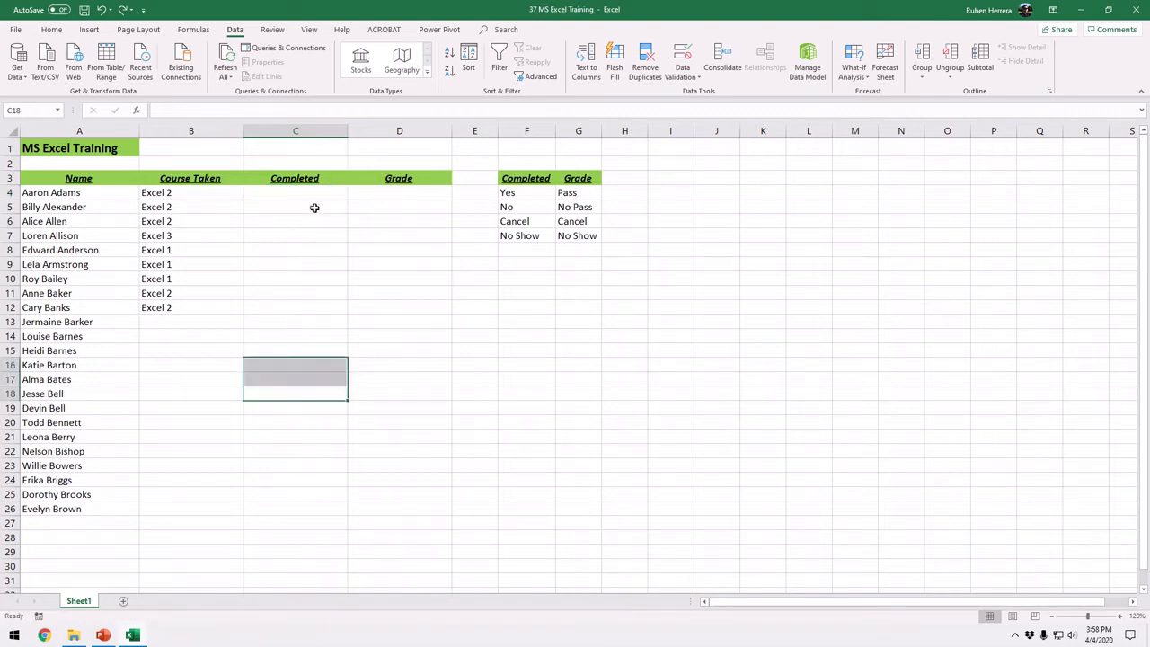
click(291, 350)
click(292, 453)
click(304, 308)
click(297, 369)
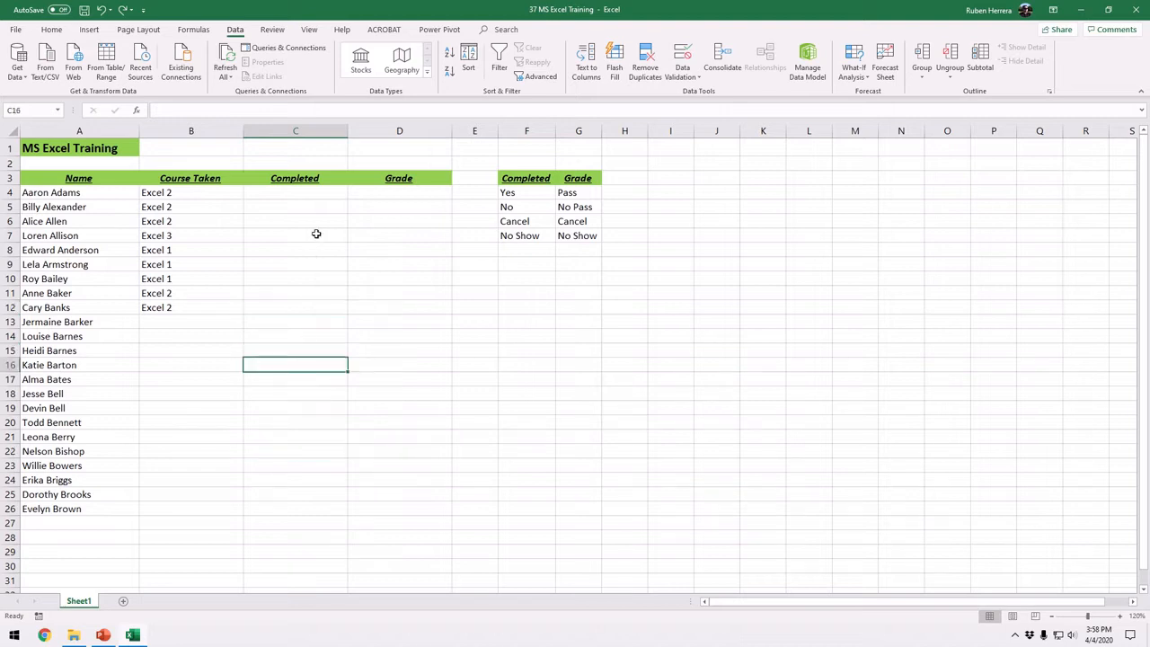
click(294, 290)
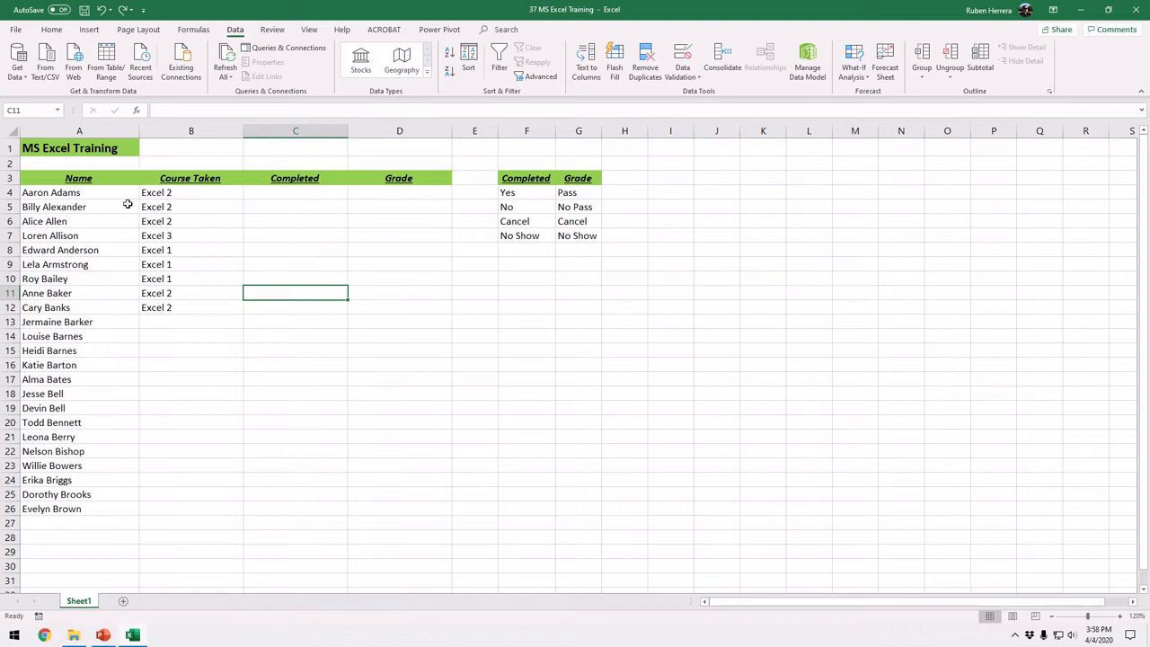
Choose Yes from the drop-down list in cell C4 of the Completed column
click(306, 193)
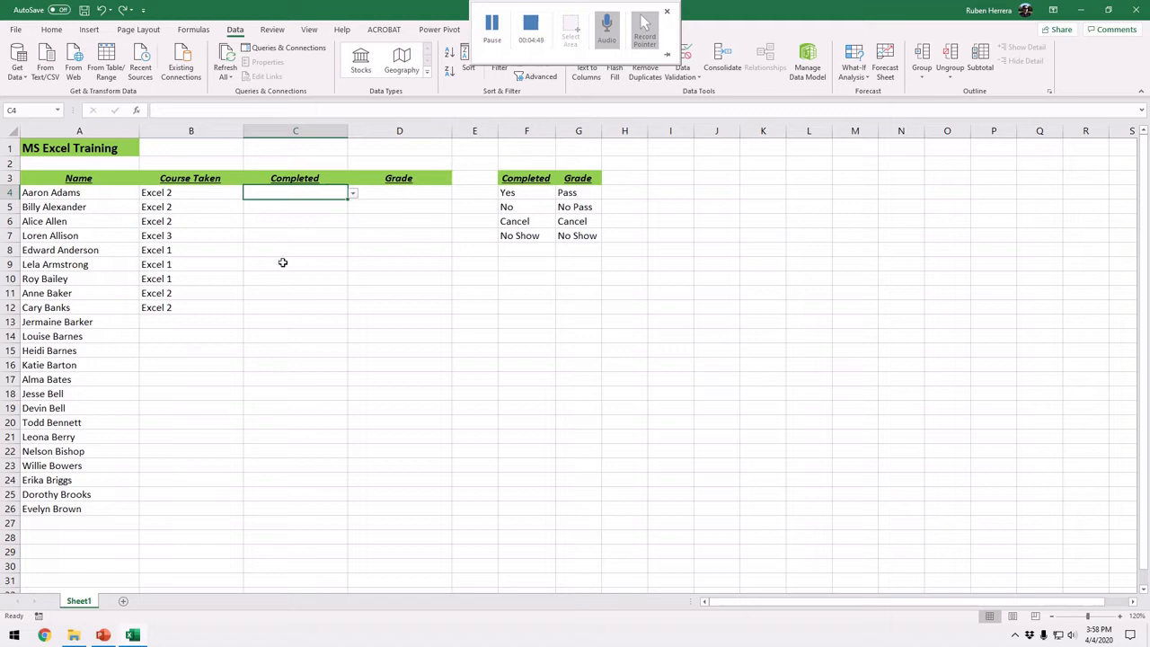
click(310, 225)
click(318, 195)
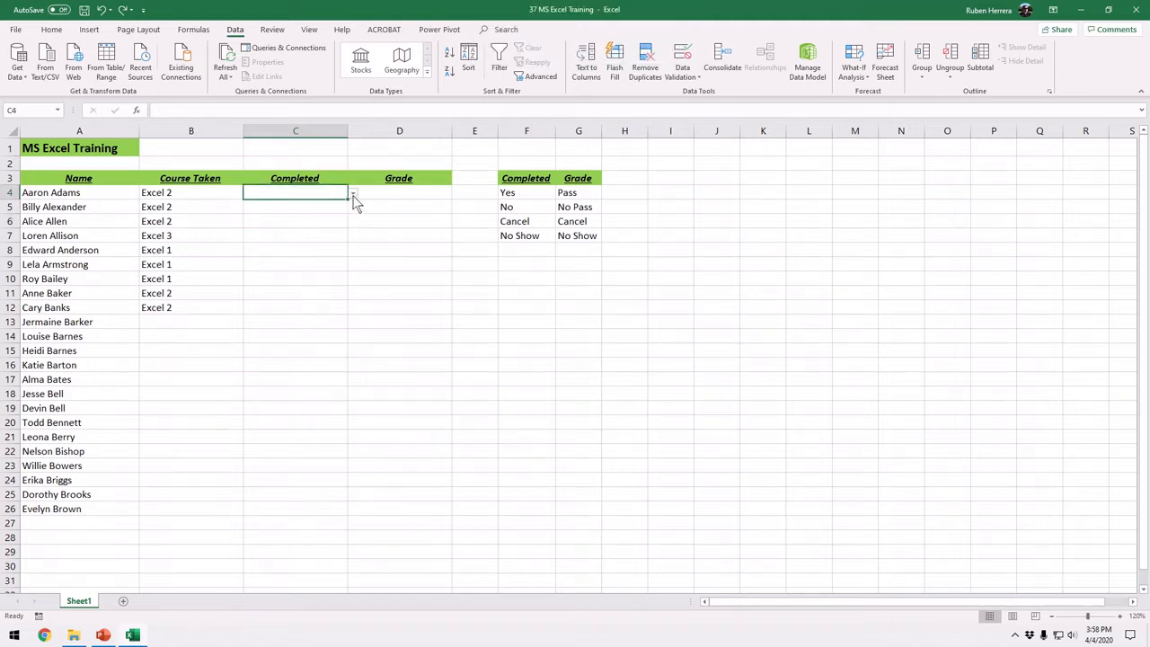
click(353, 196)
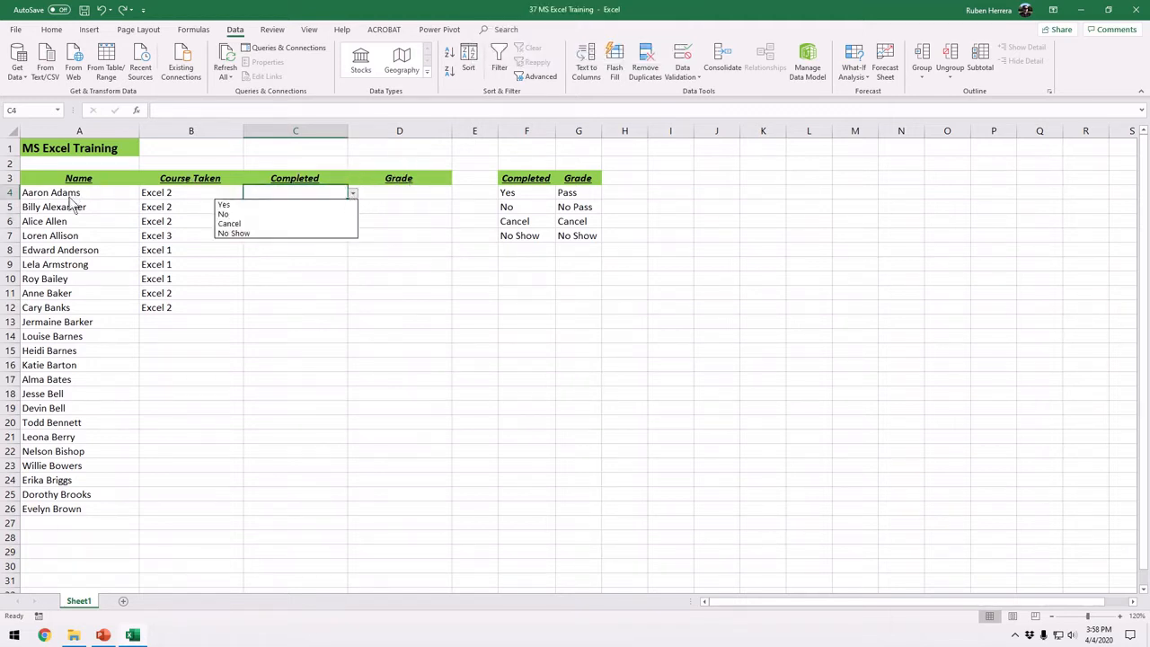
click(244, 206)
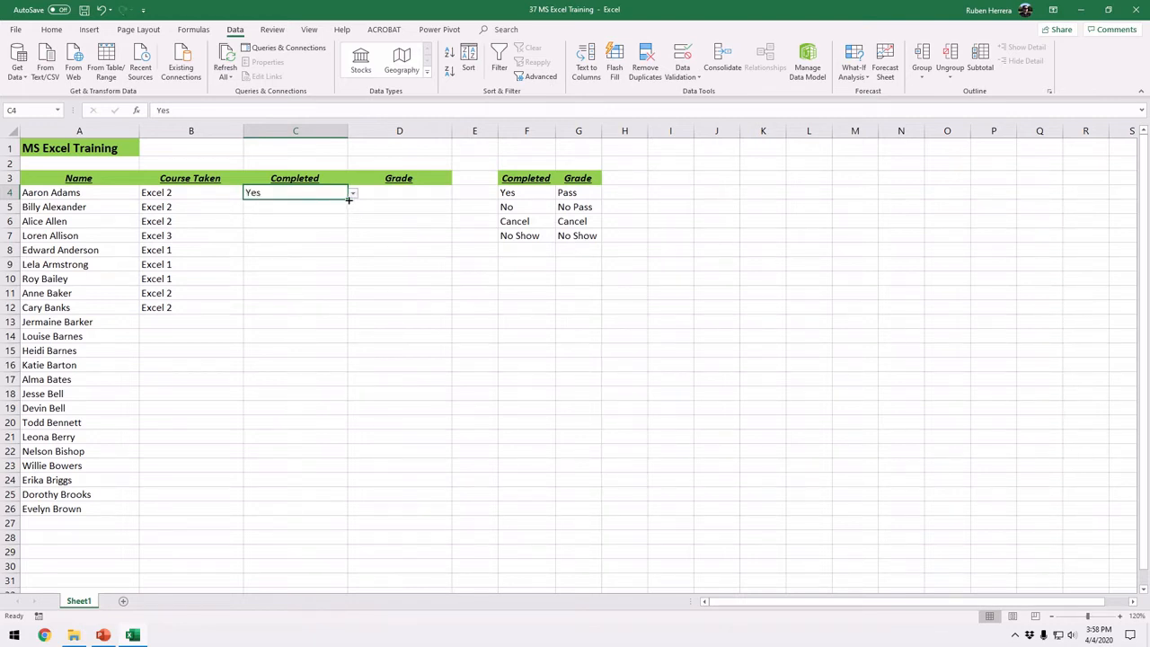
Auto-fill cell C4, with its value and drop-down list, down the Completed column through C26
key(ctrl)
key(ctrl)
key(ctrl)
key(ctrl)
key(ctrl)
key(ctrl)
double_click(349, 199)
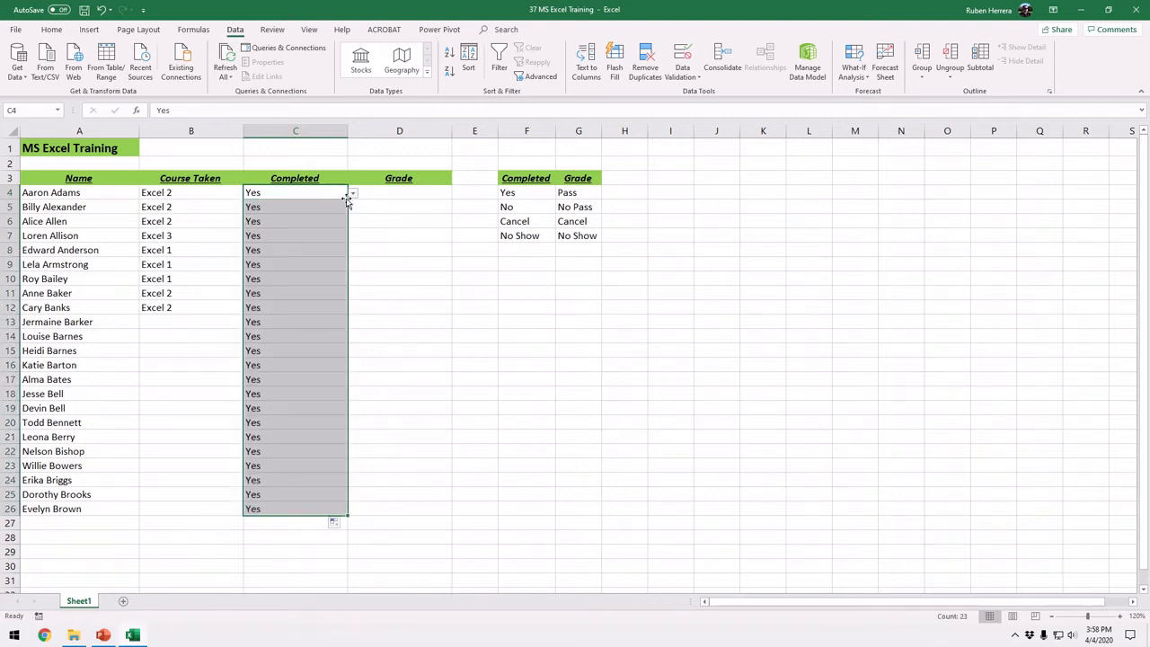
Try the filled drop-down lists by choosing No in cell C14 and opening the list in C12
click(296, 335)
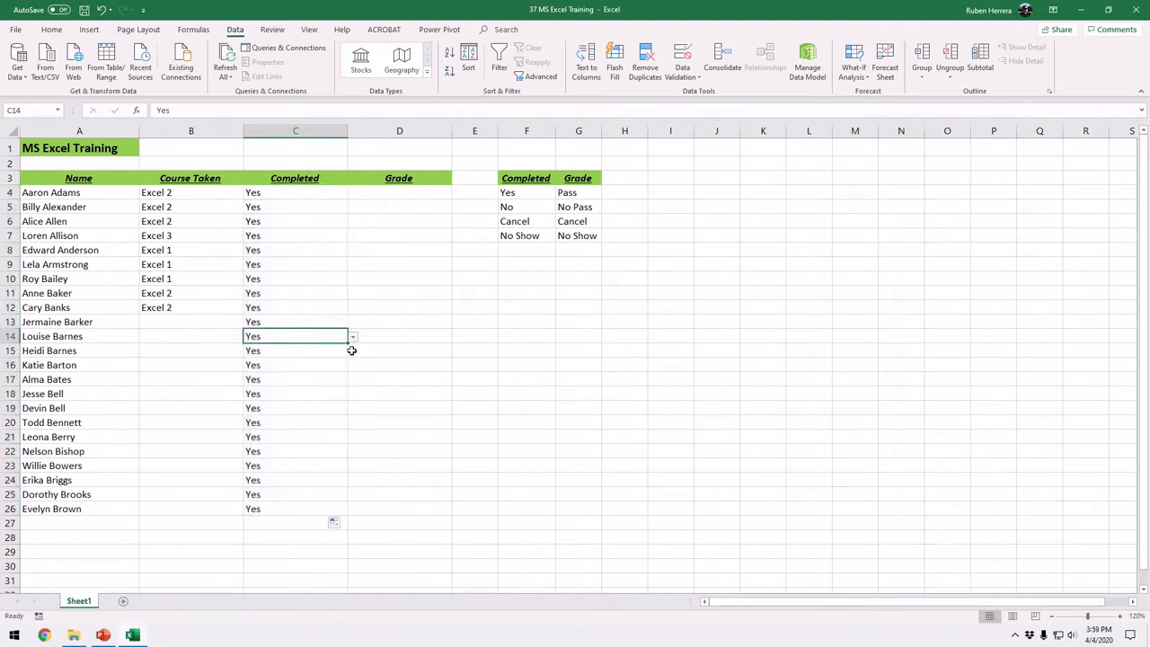
click(353, 339)
click(309, 358)
click(314, 312)
click(352, 309)
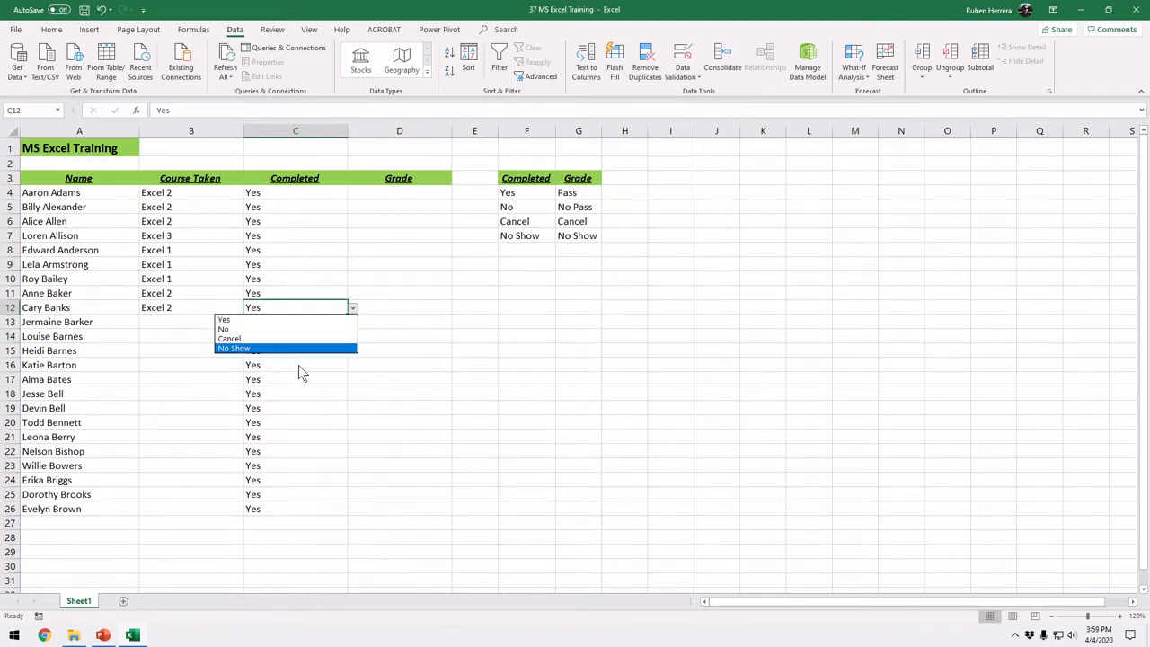
key(Escape)
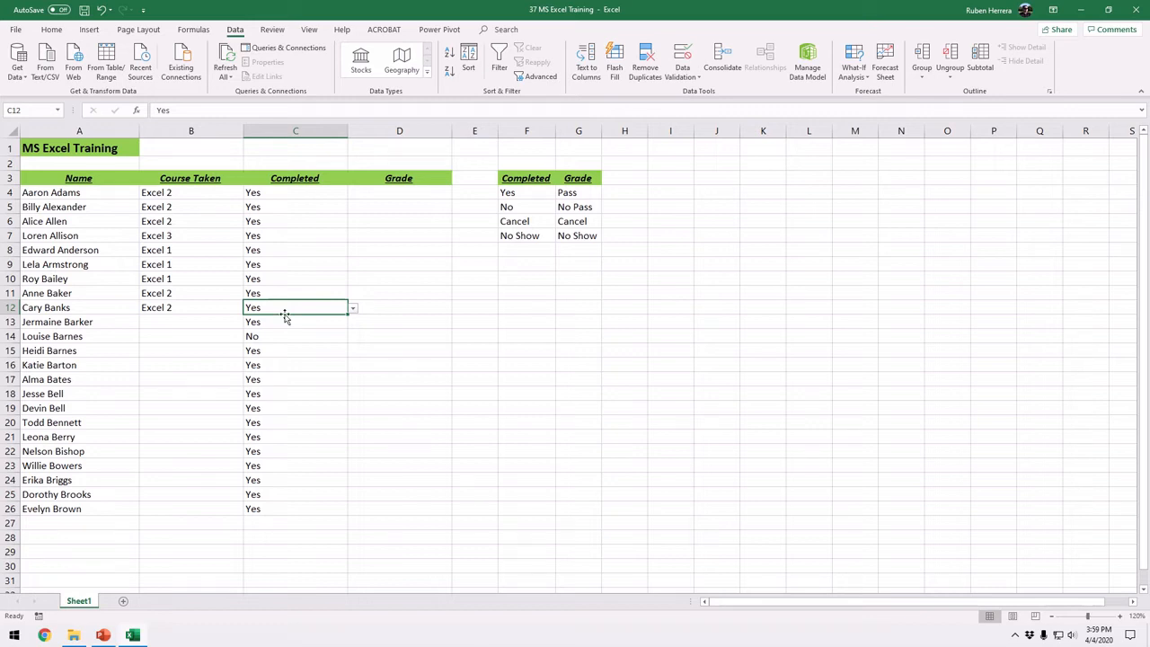
Auto-fill Yes from C4 down through C26 again and delete the values from the filled range
click(313, 196)
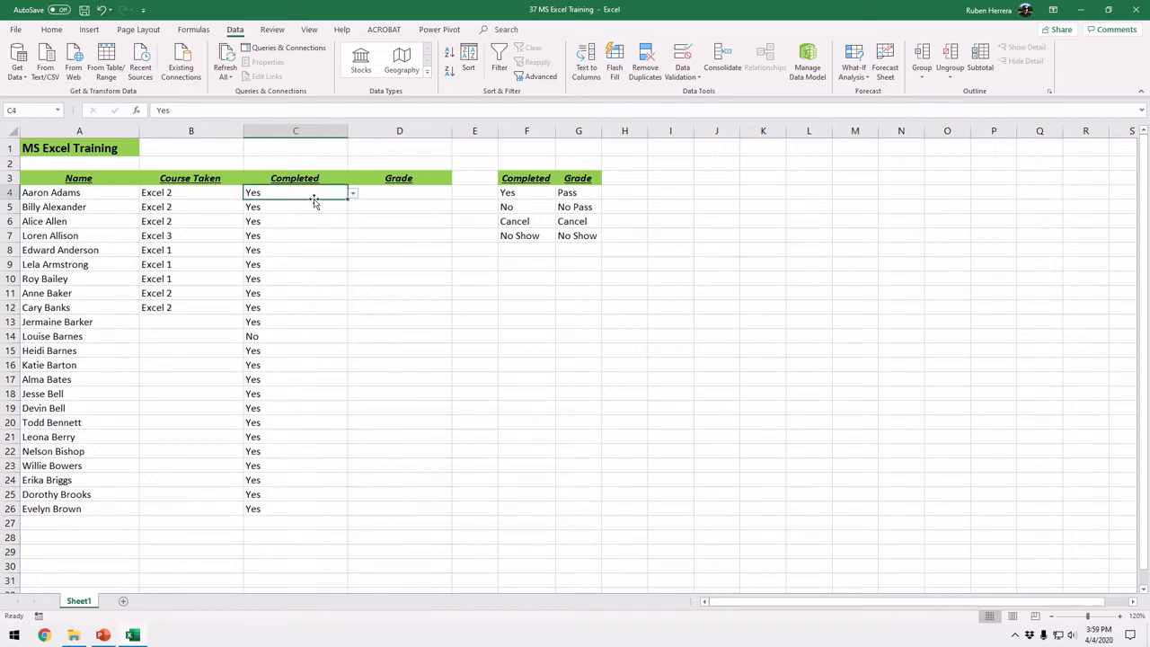
double_click(348, 199)
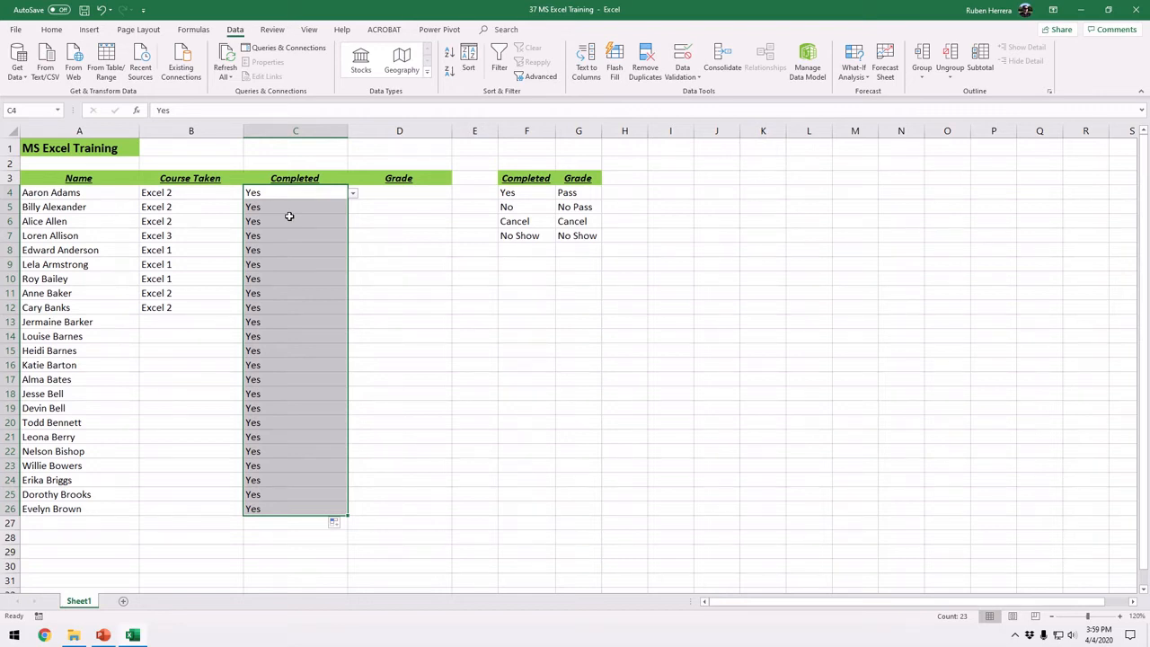
key(Delete)
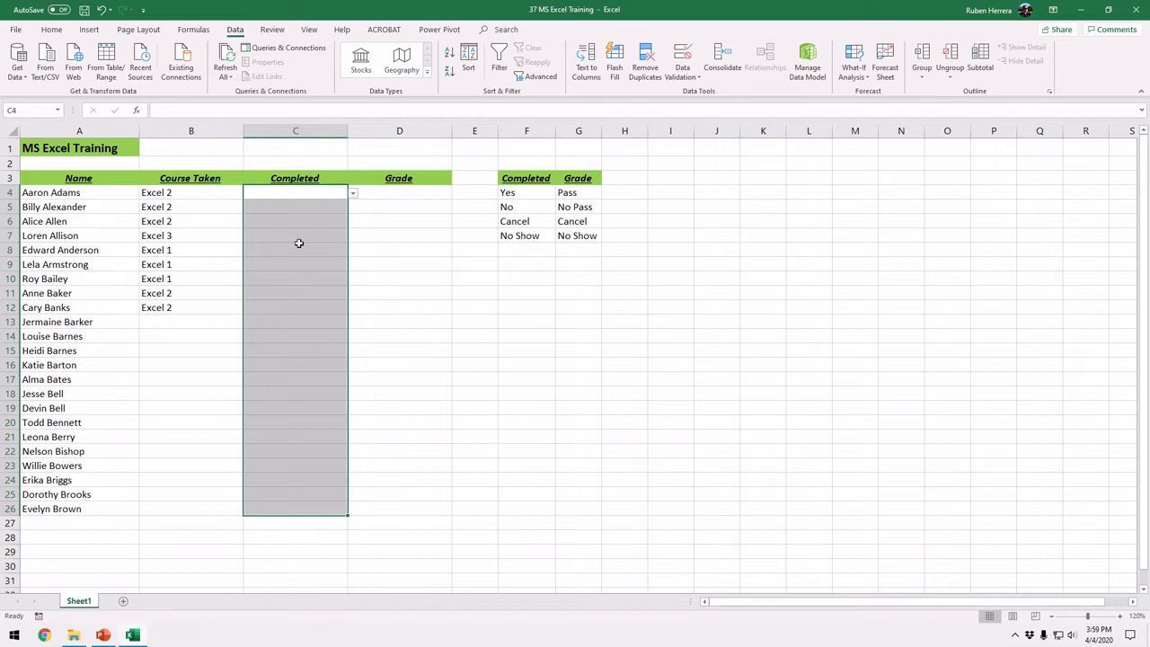
Check the cleared Completed cells for drop-down lists, opening the list in C12
click(299, 242)
click(299, 310)
click(295, 351)
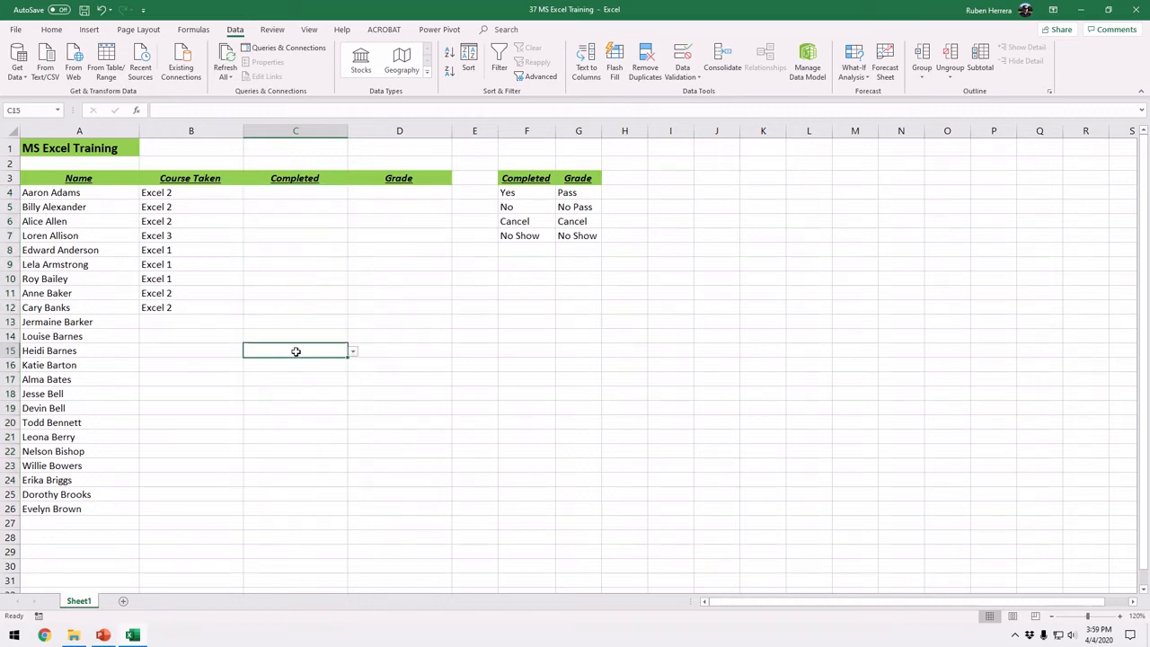
click(300, 304)
click(353, 309)
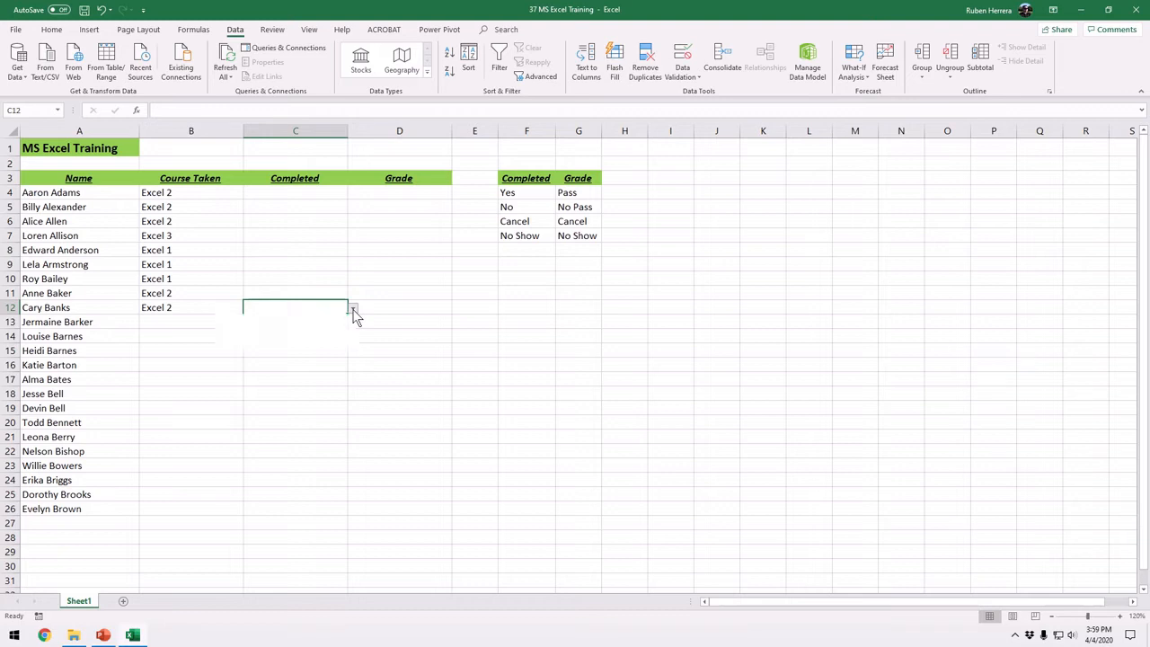
click(353, 309)
Choose Yes in cell C4 and No in cell C5 from the Completed drop-down lists
click(303, 194)
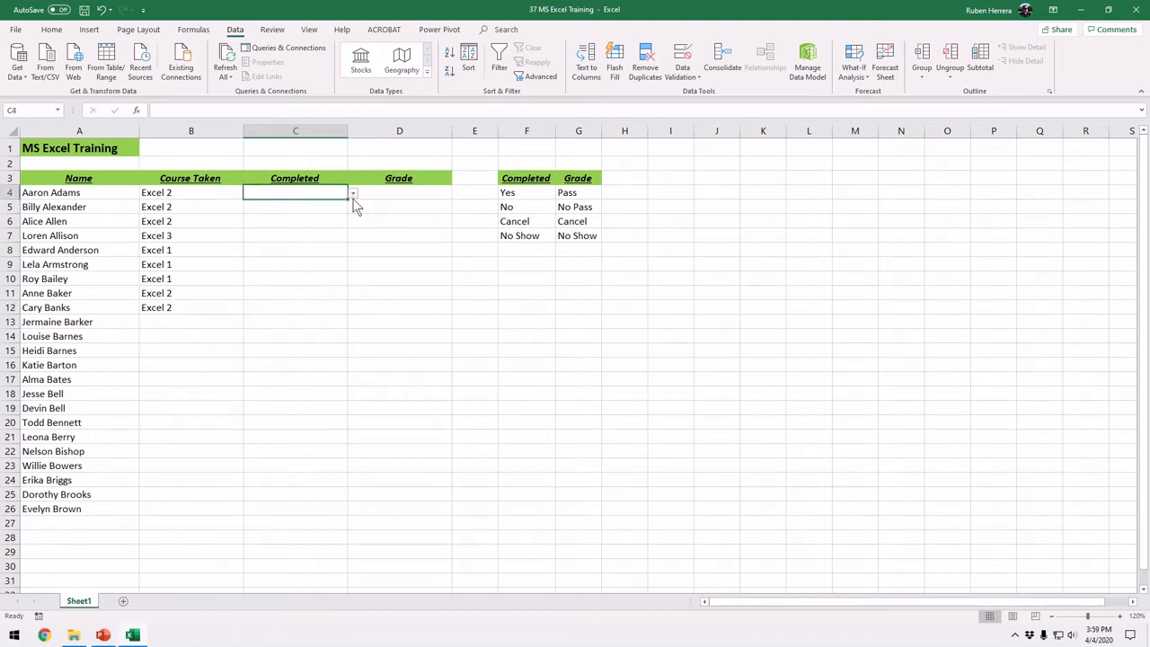
click(354, 196)
click(326, 206)
key(Return)
click(353, 209)
click(308, 232)
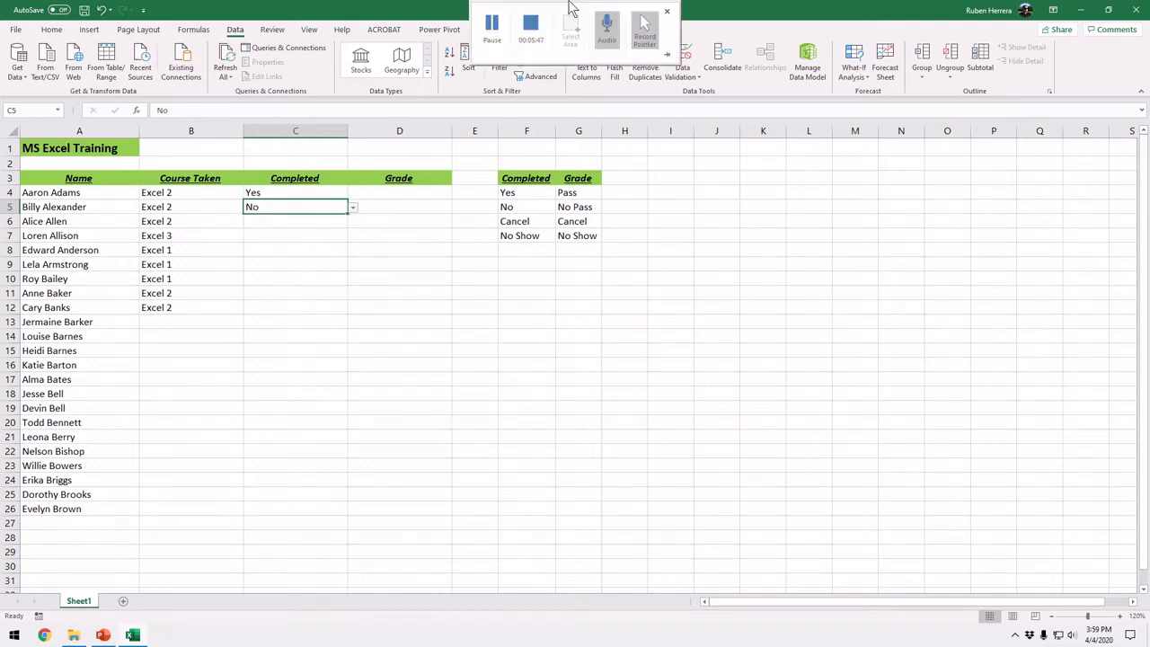
Review the reference list of Grade options in cells G4:G7
click(411, 234)
click(395, 198)
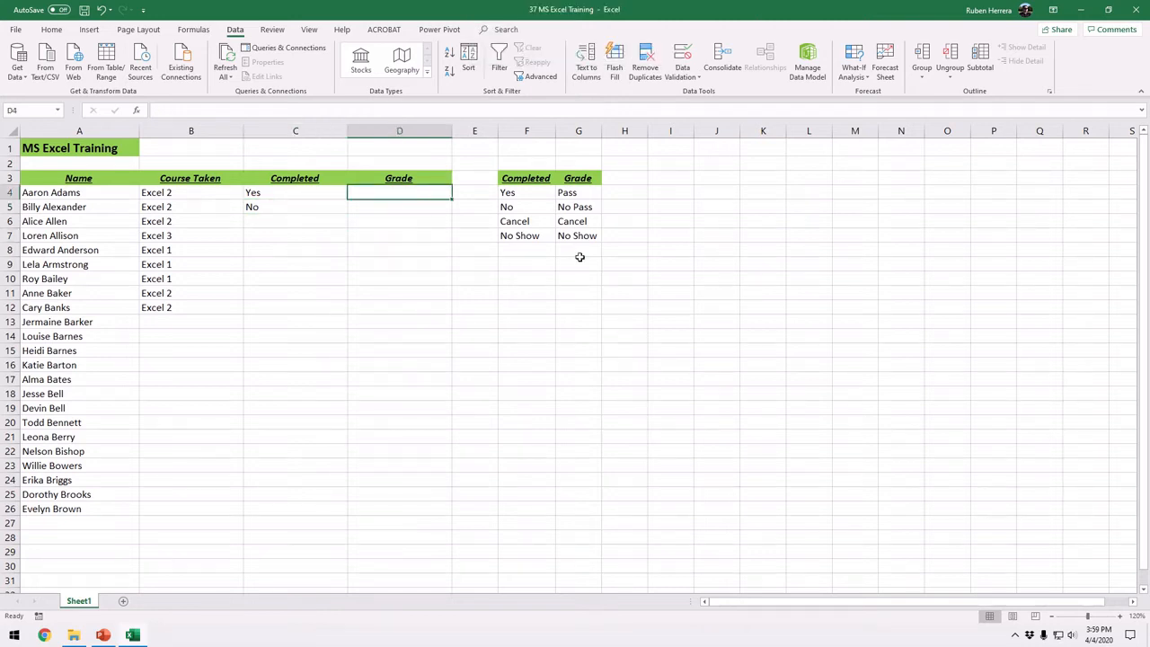
drag(575, 192, 579, 235)
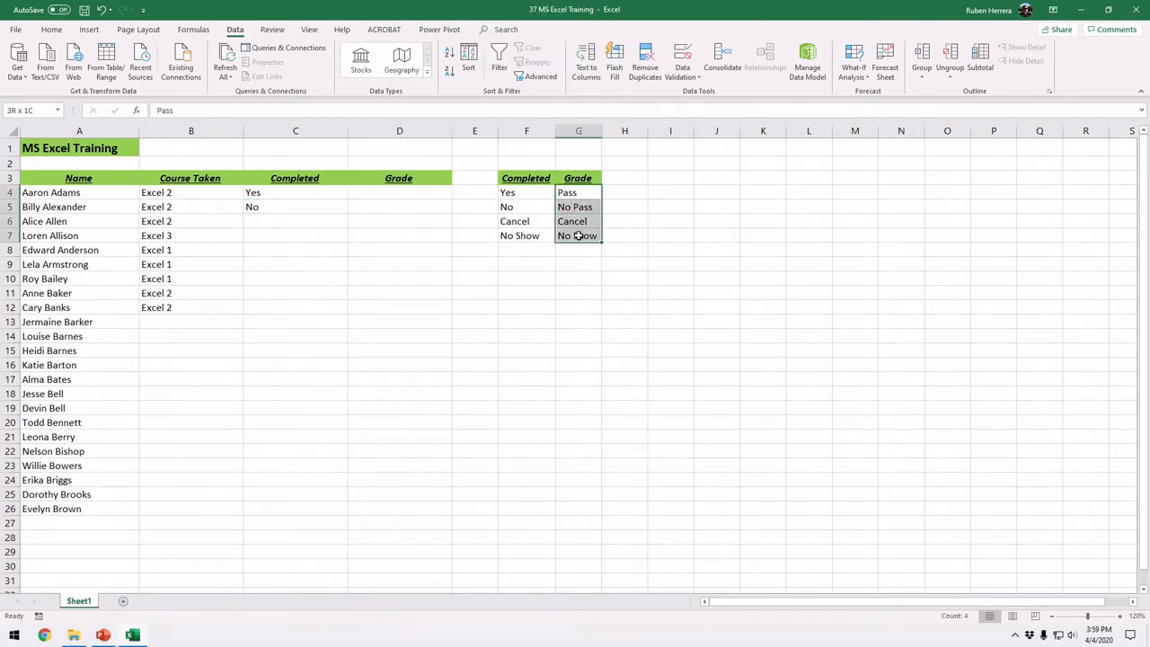
Open the data validation settings for cell D4 in the Grade column and allow a List
click(400, 199)
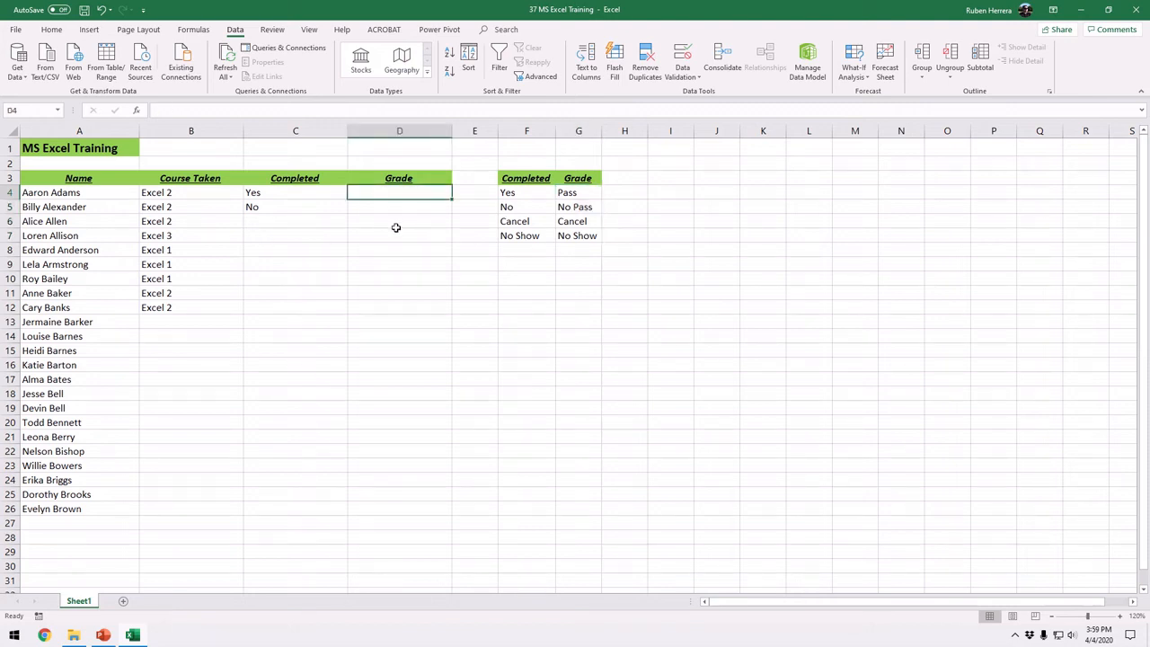
key(ctrl)
key(ctrl)
key(ctrl)
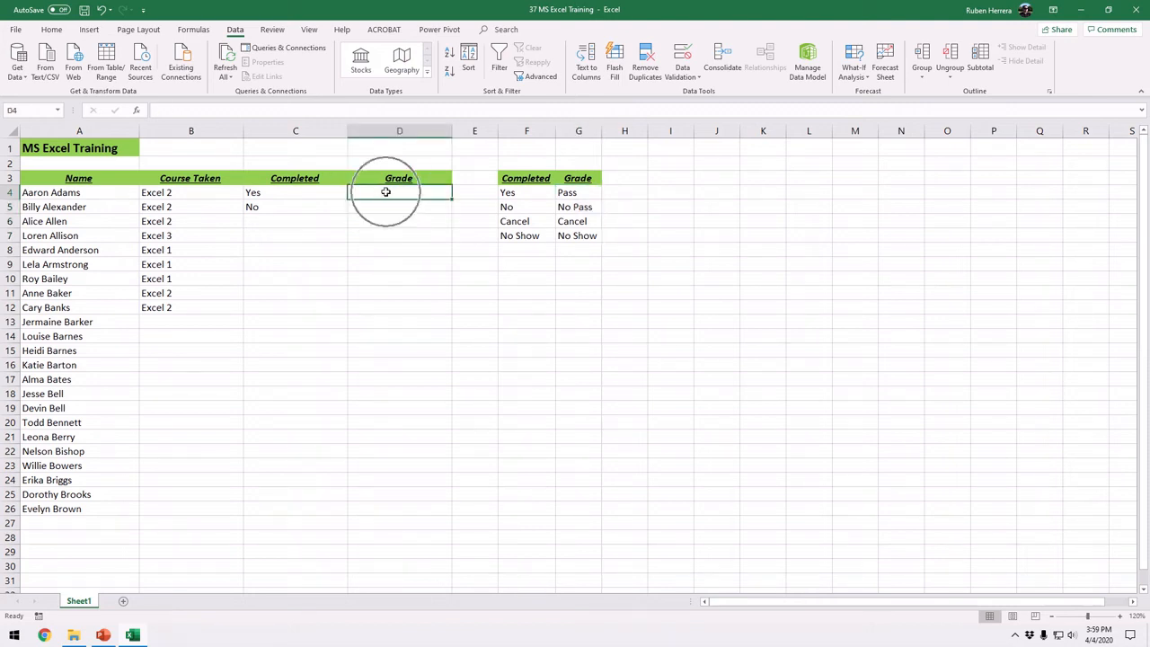
key(ctrl)
key(ctrl)
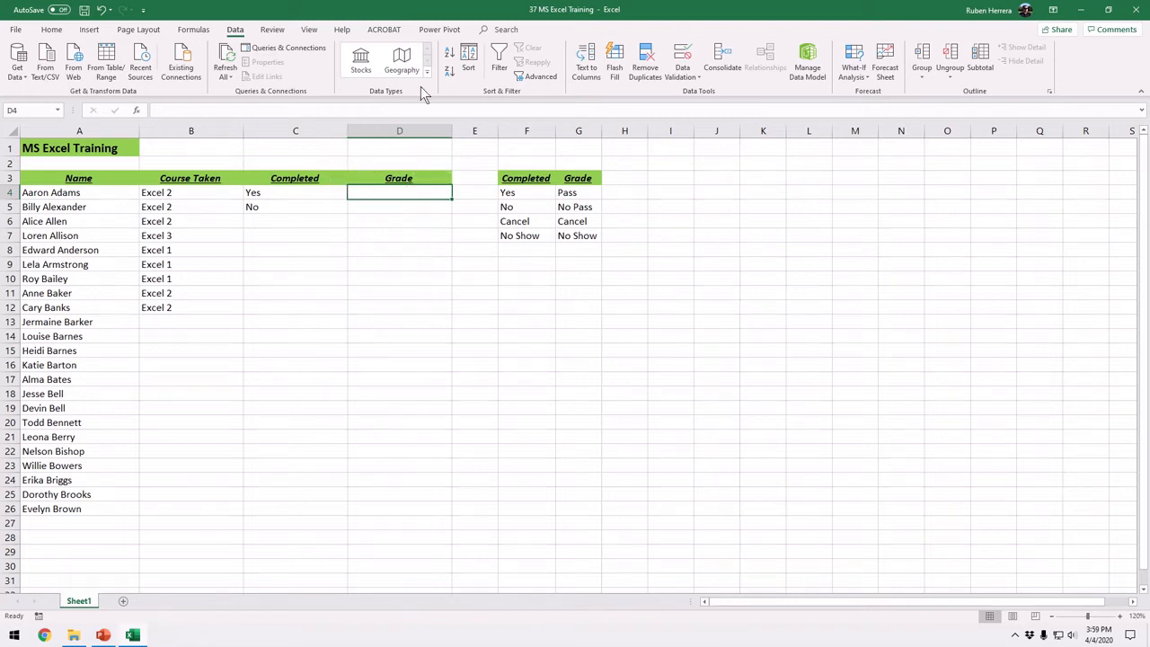
click(689, 76)
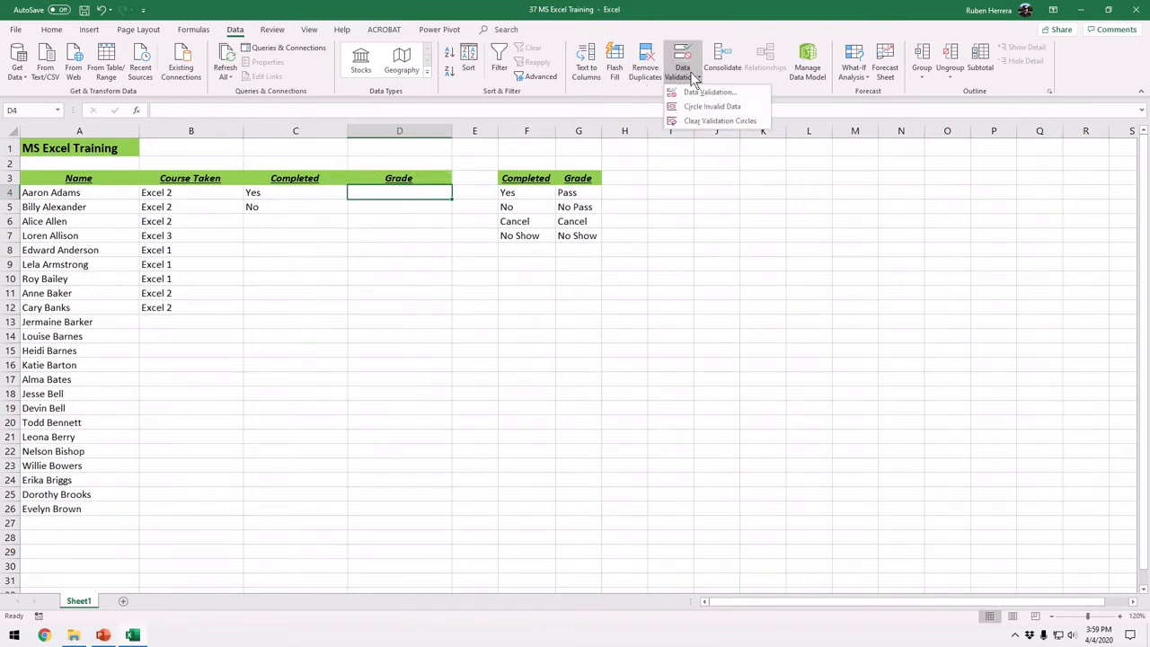
key(ctrl)
key(ctrl)
click(759, 100)
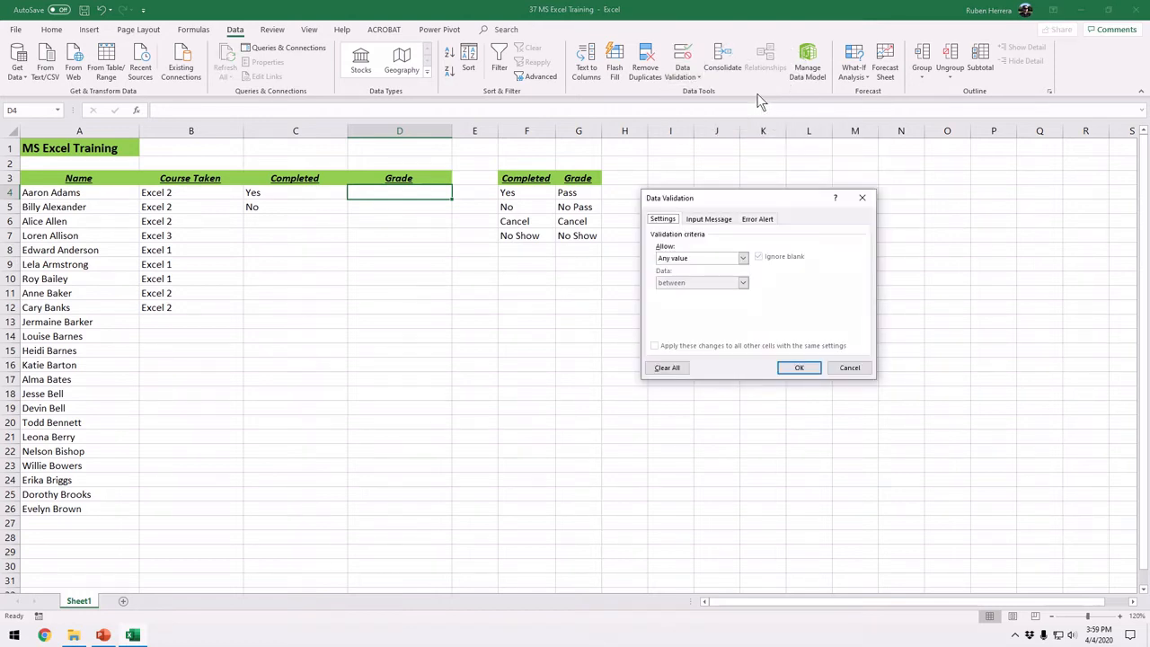
click(744, 259)
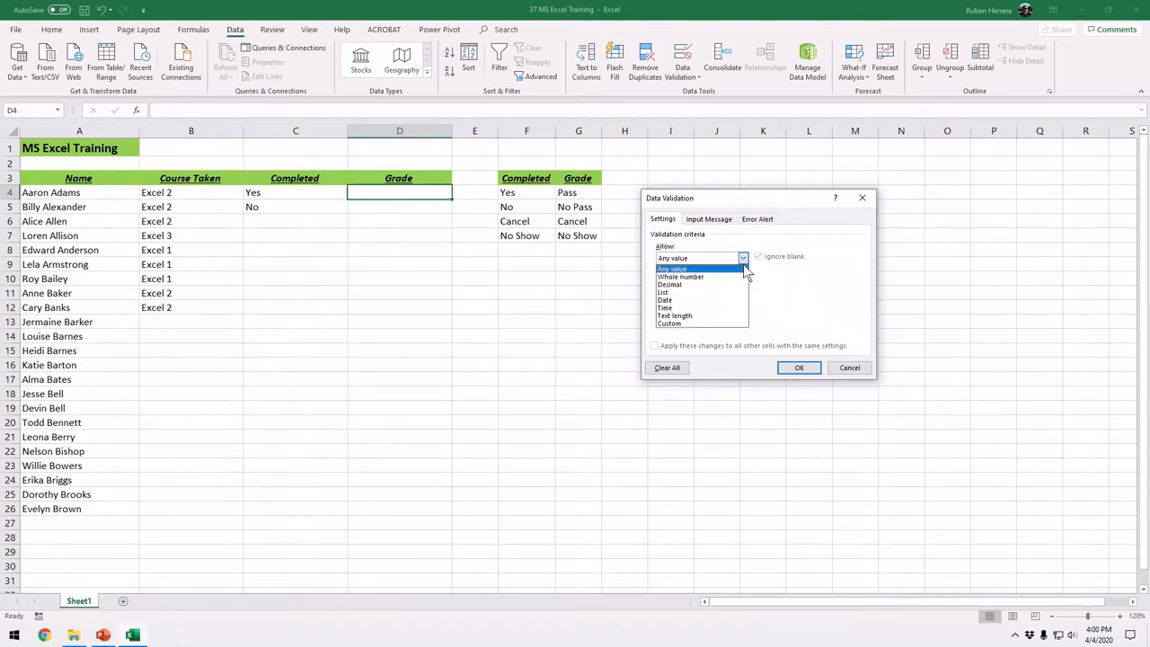
key(ctrl)
click(729, 292)
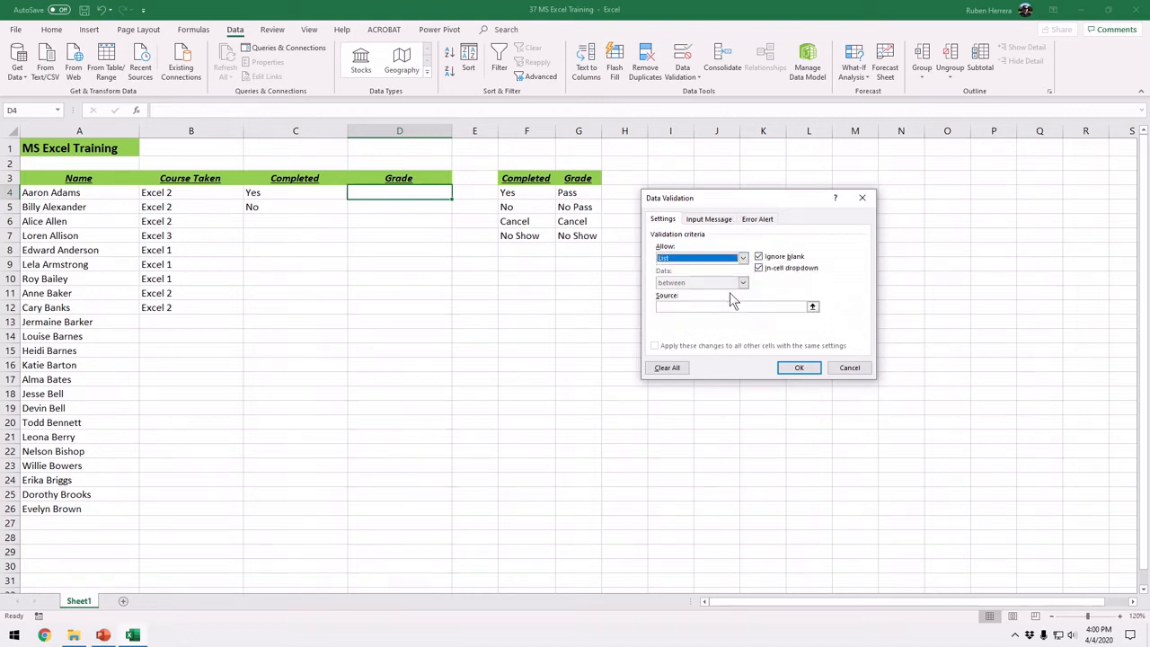
Select cells G4:G8 as the validation list's source and apply it to cell D4
click(678, 307)
key(ctrl)
key(ctrl)
key(ctrl)
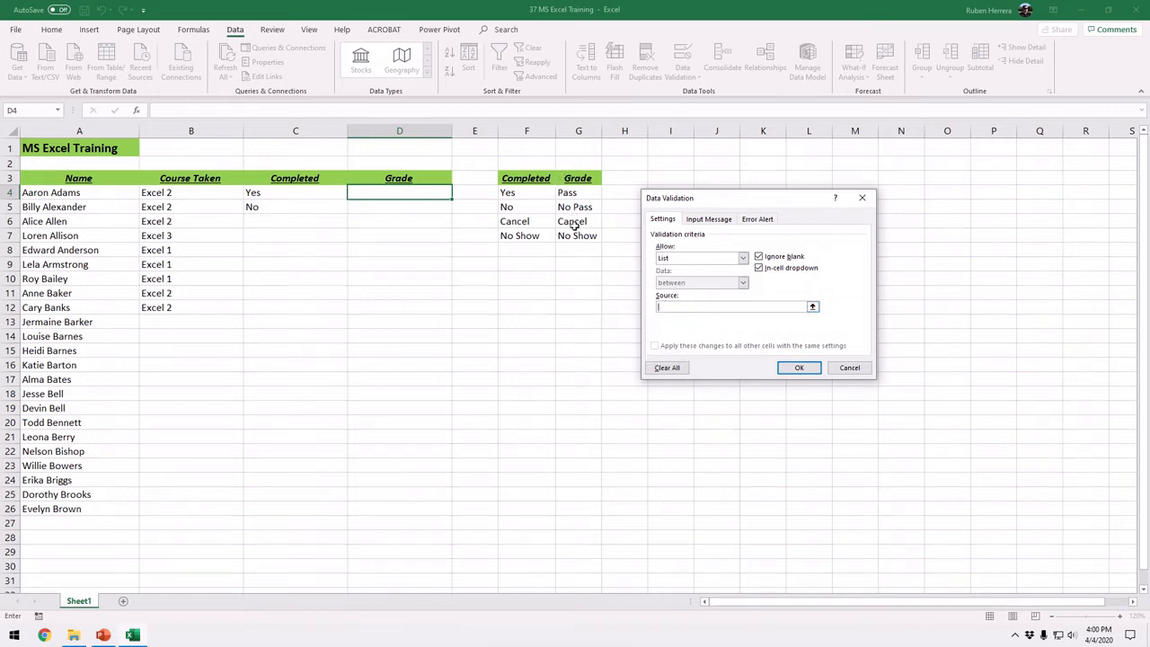
drag(566, 192, 573, 231)
key(ctrl)
key(ctrl)
key(ctrl)
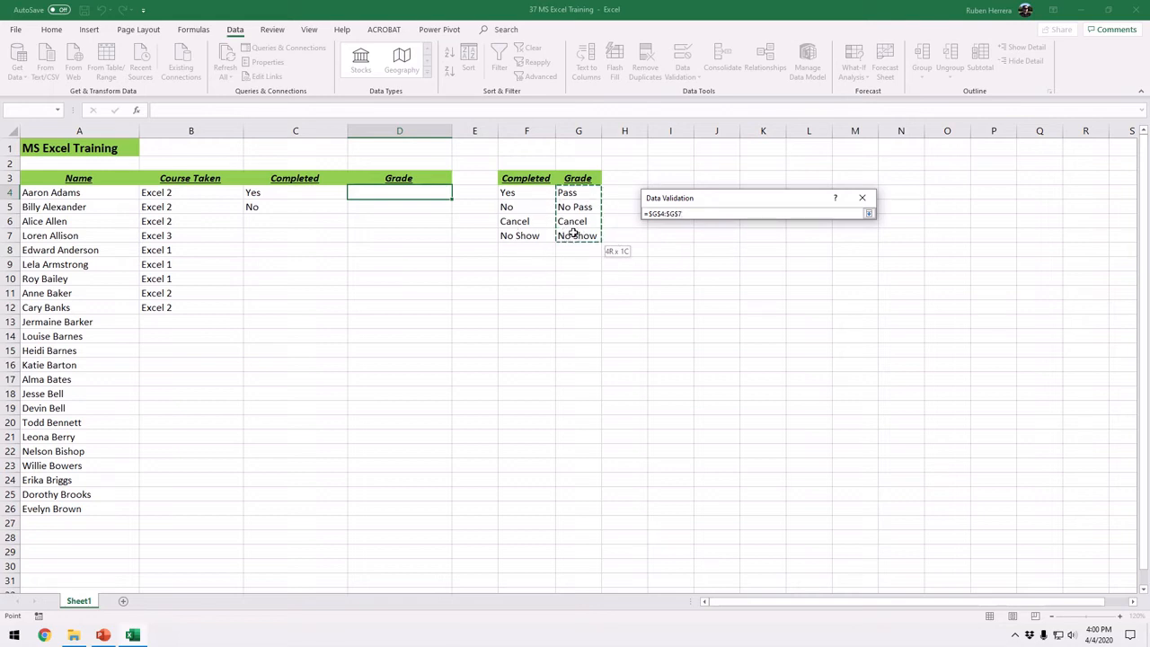
drag(573, 231, 573, 232)
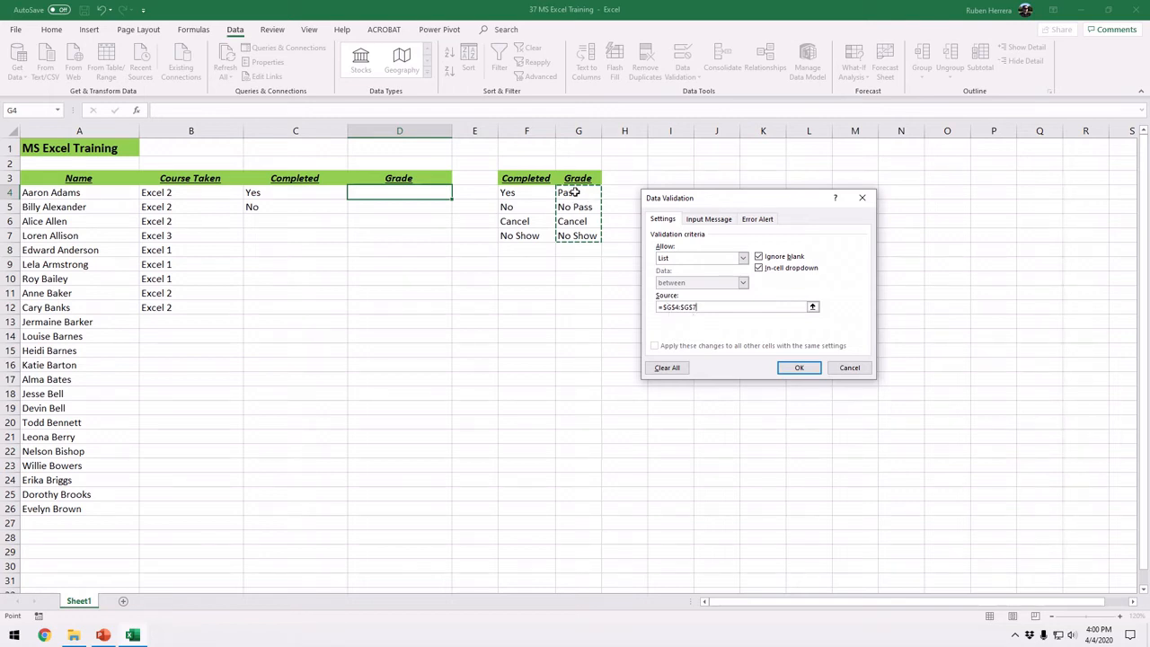
drag(575, 192, 580, 250)
click(797, 369)
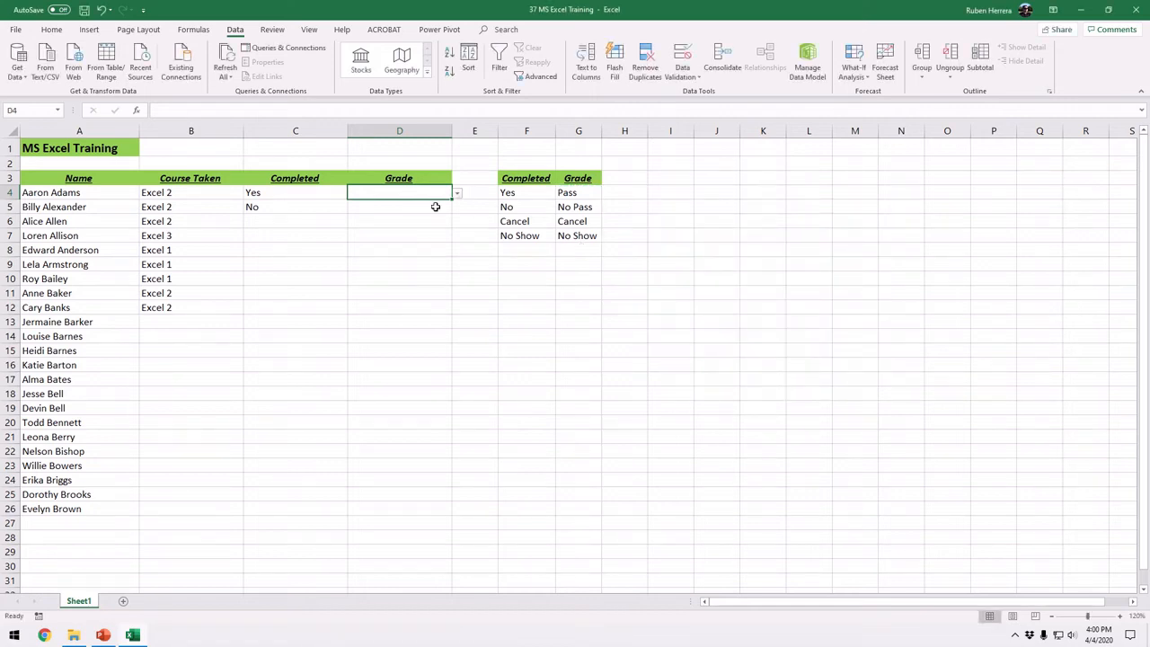
Add Left to the Grade reference list in cell G8 and check the options in cell D4's drop-down list
click(457, 193)
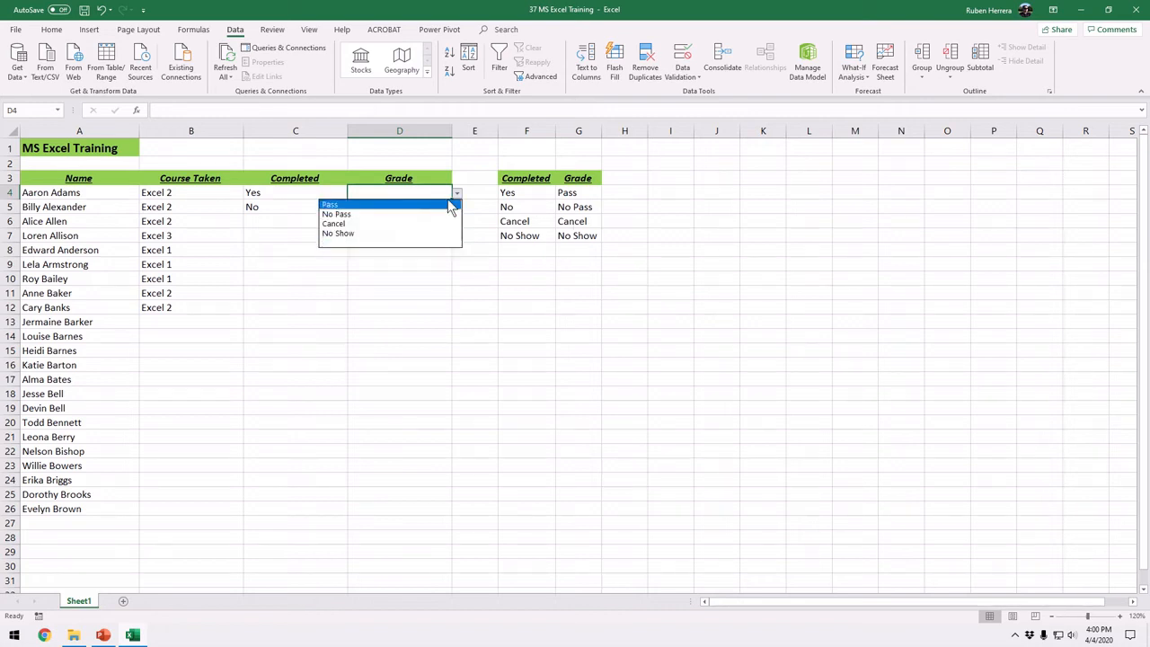
key(Escape)
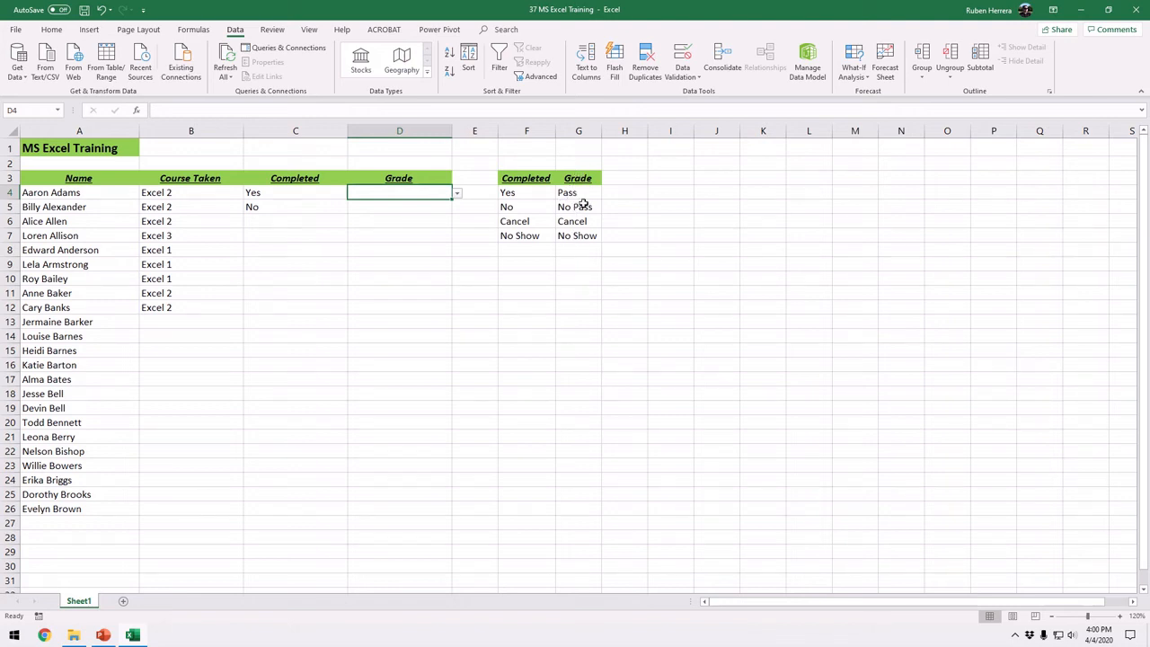
click(581, 251)
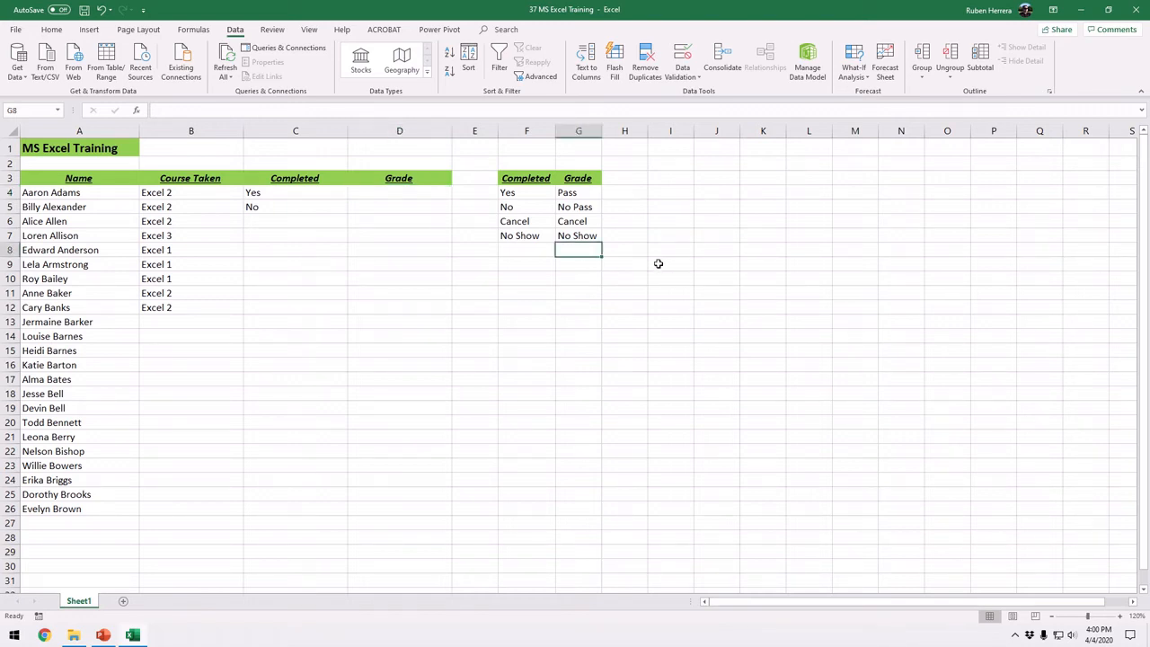
text(Drop)
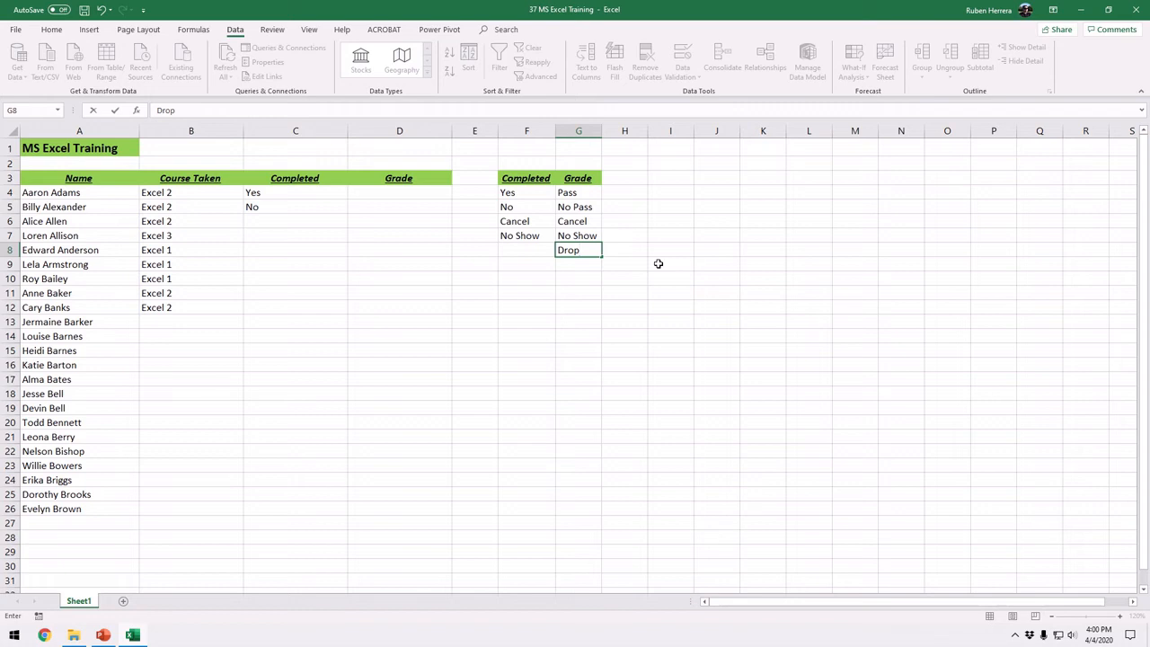
key(BackSpace)
key(BackSpace)
text(Left)
click(657, 263)
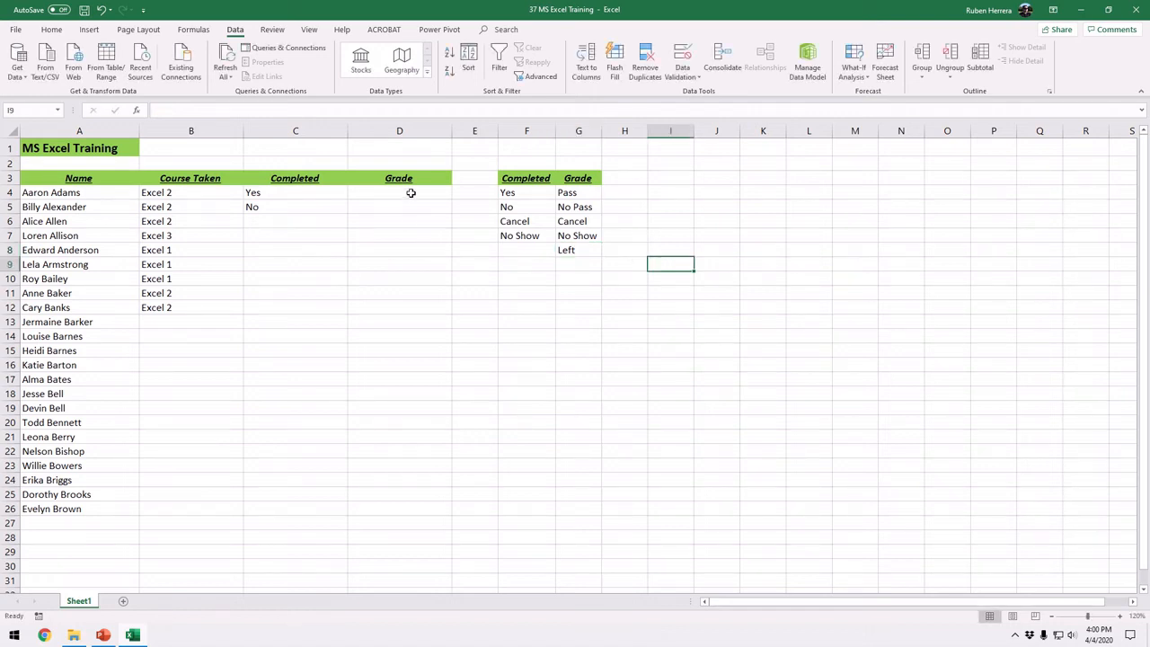
click(411, 192)
click(456, 193)
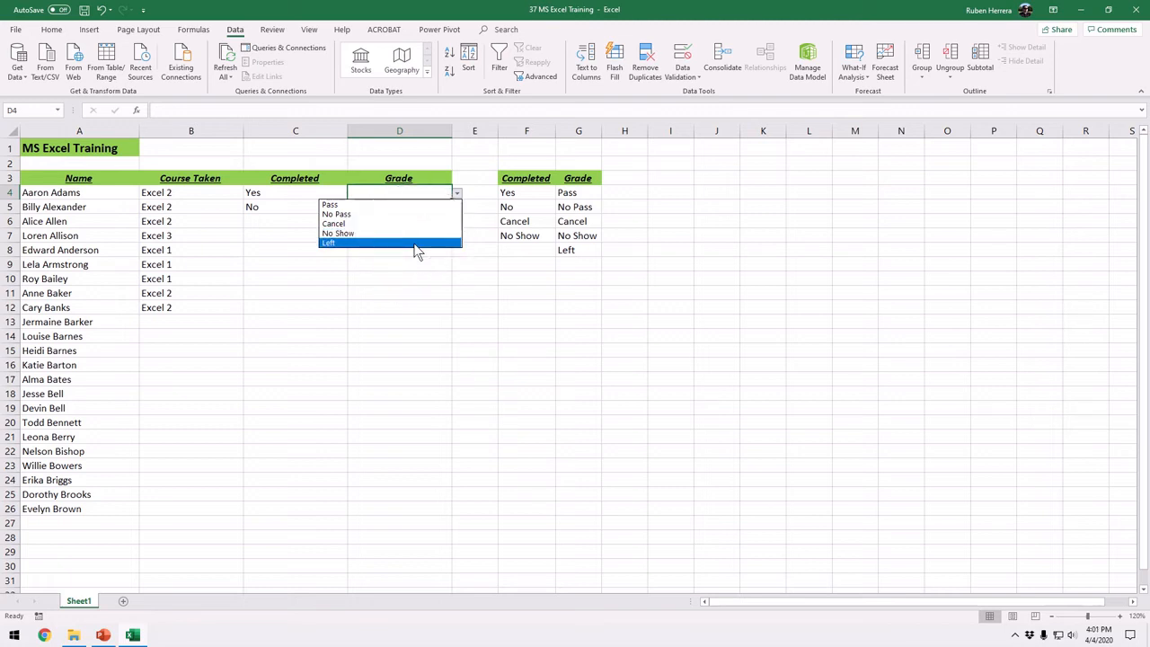
Change the Grade reference options to Yes in cell G4 and No in cell G5
click(585, 191)
click(584, 192)
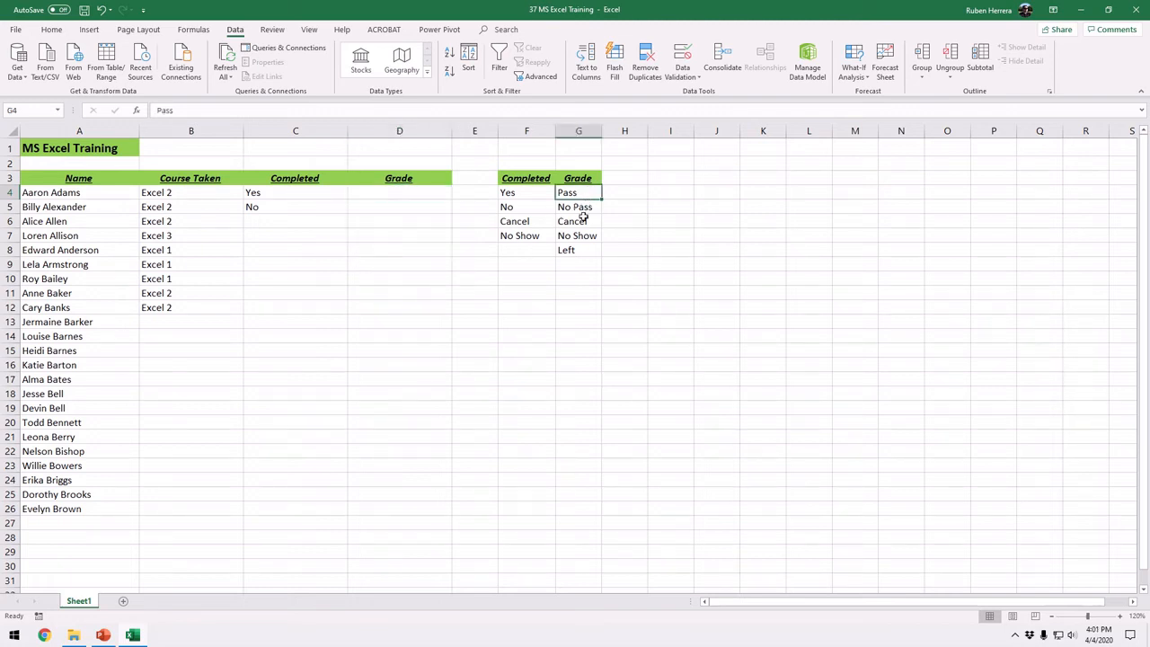
text(Yes)
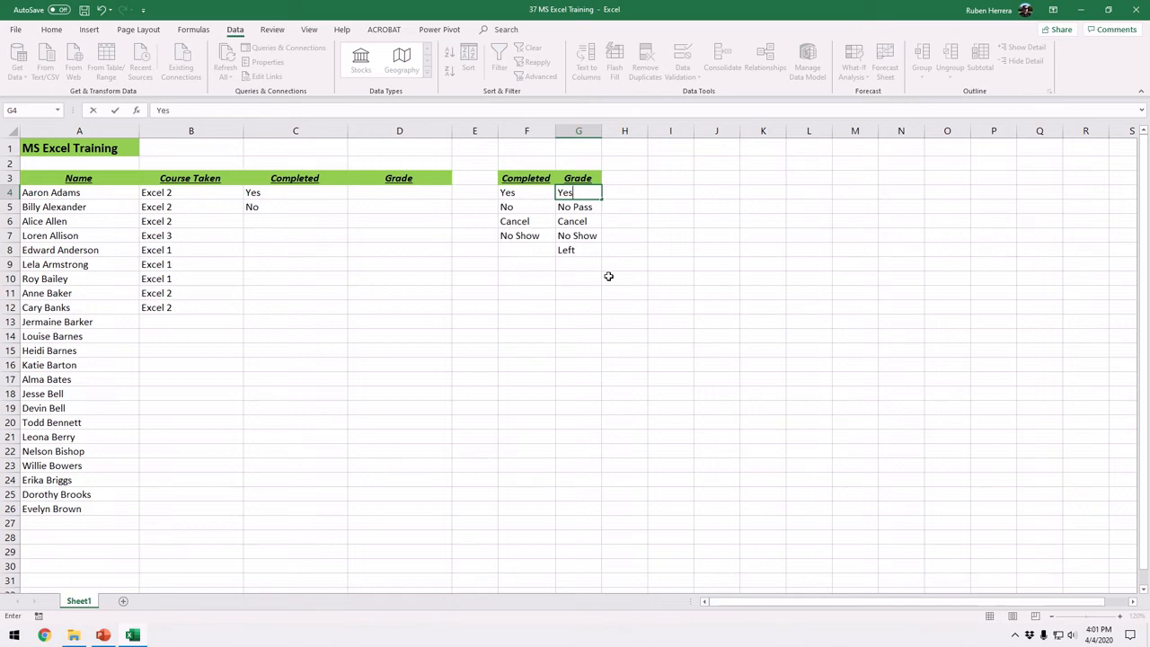
key(Return)
text(No)
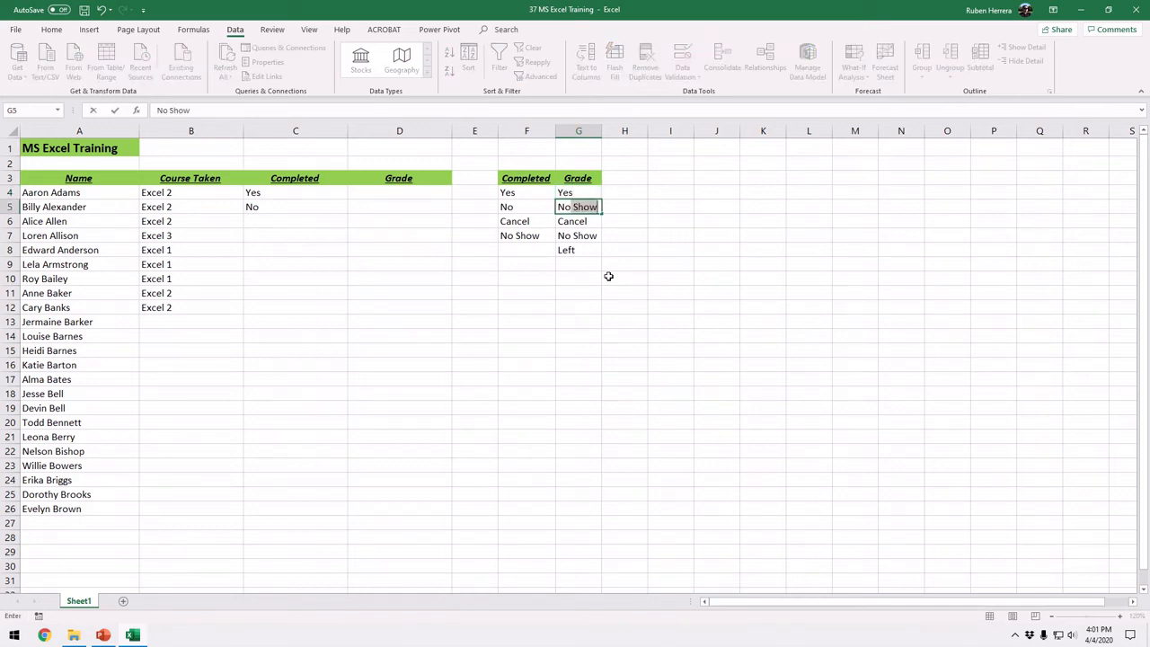
key(BackSpace)
key(Return)
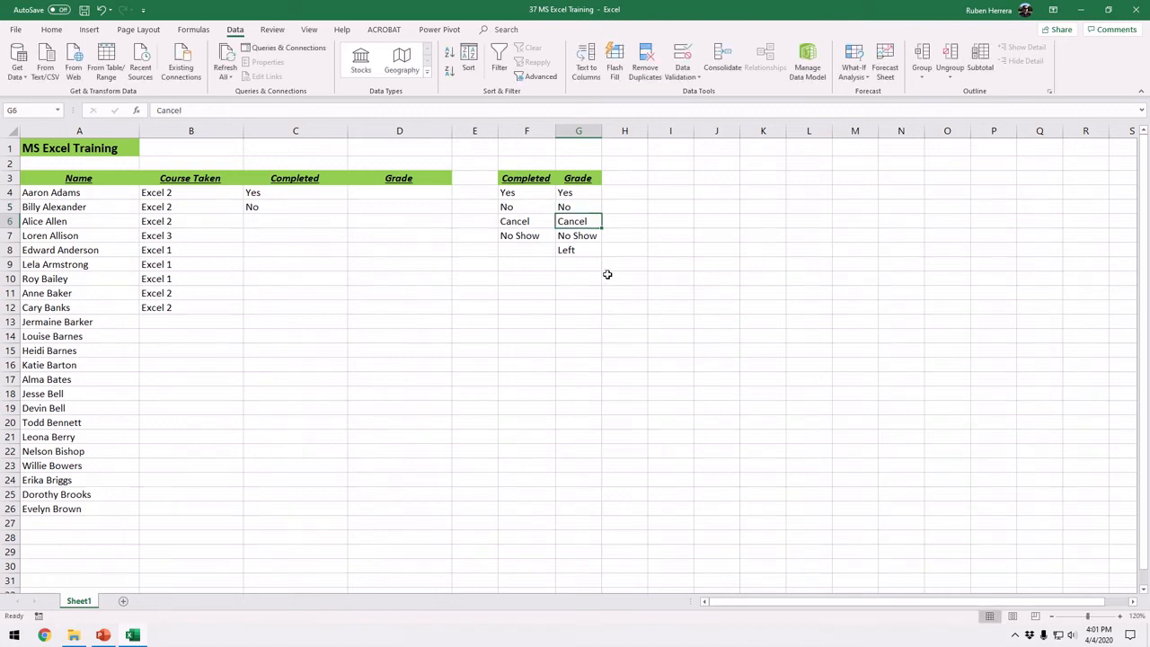
Check the options in cell D4's Grade drop-down list against the edited reference list
click(398, 192)
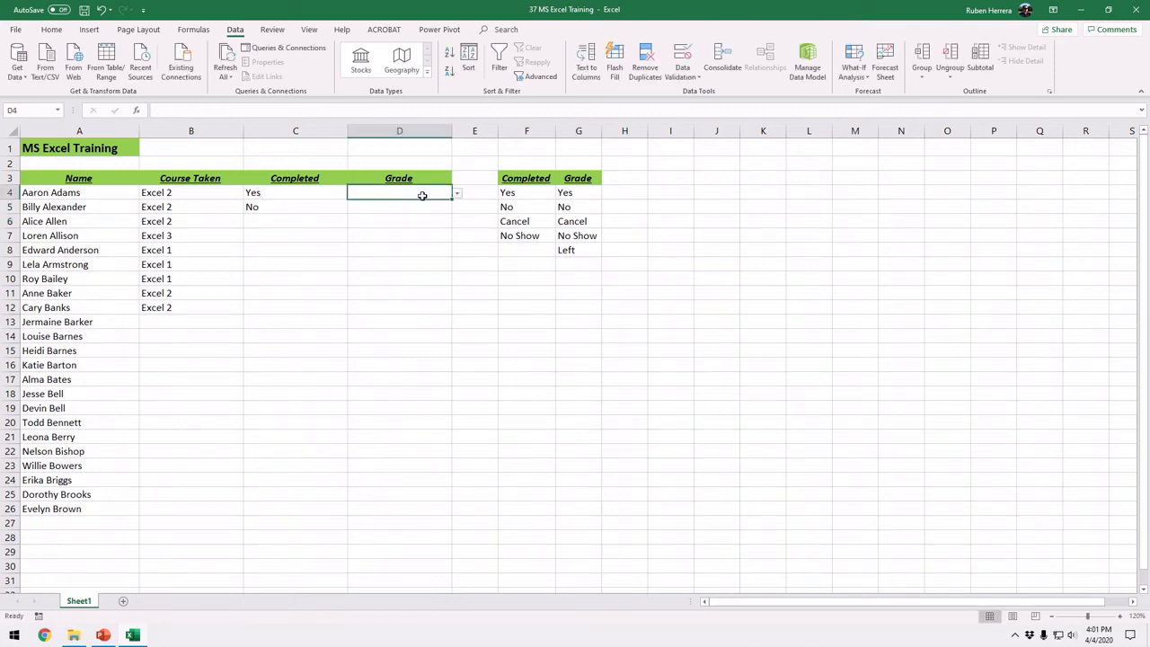
click(456, 194)
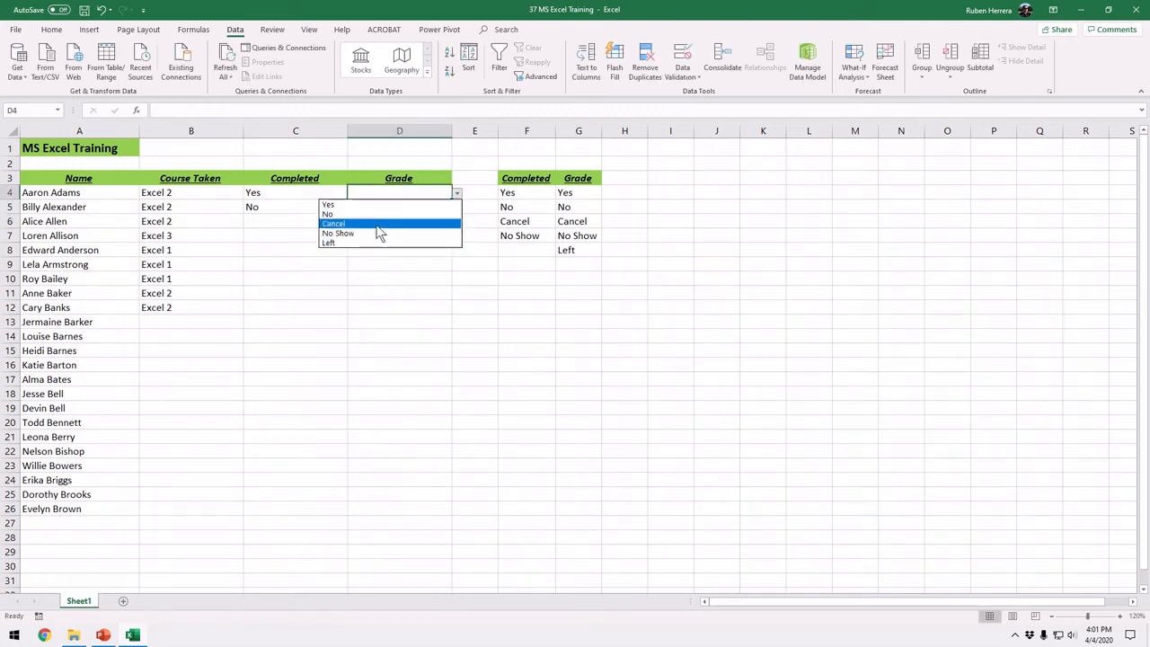
click(571, 221)
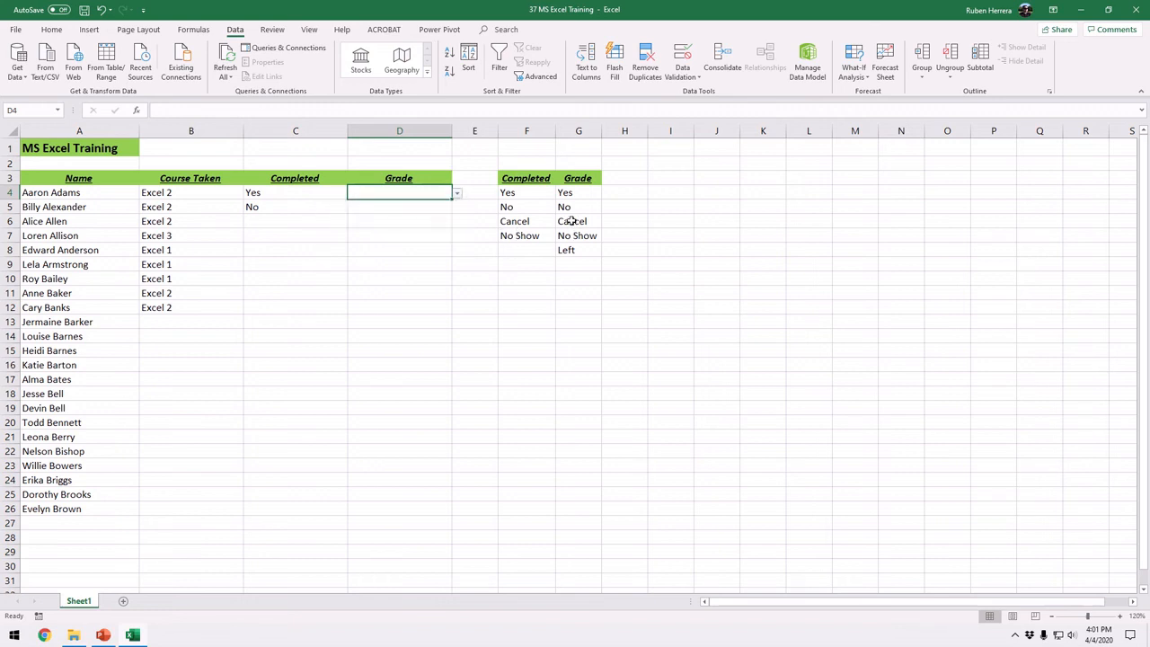
Try No in cell D4's Grade drop-down list and replace it with Cancel
click(456, 194)
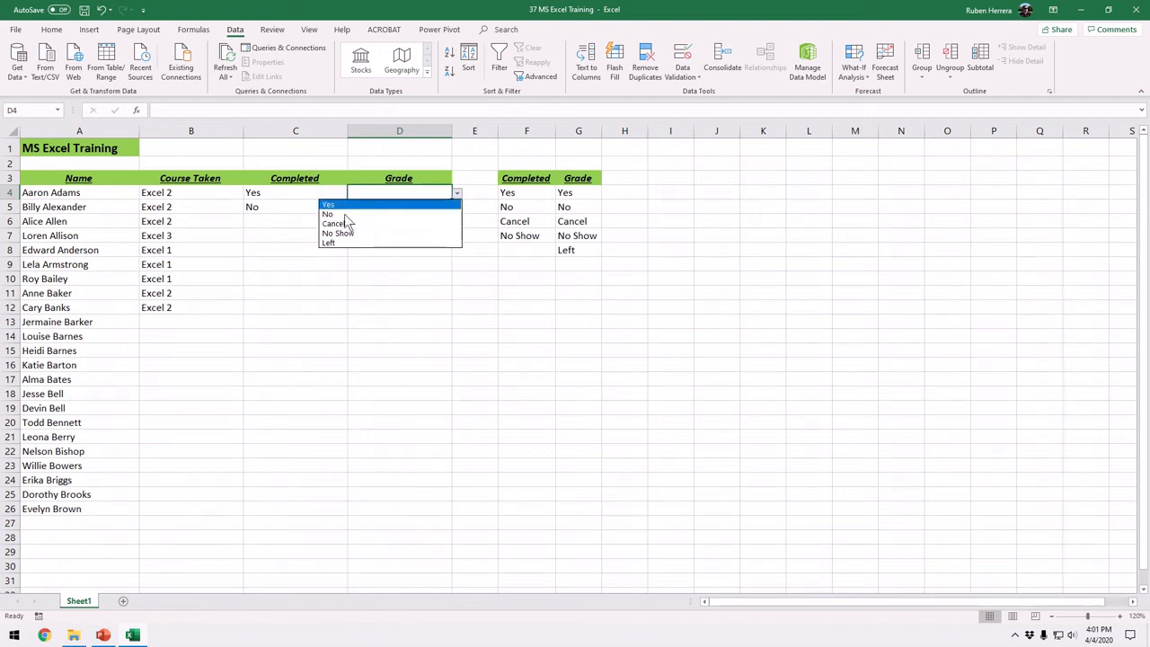
click(406, 214)
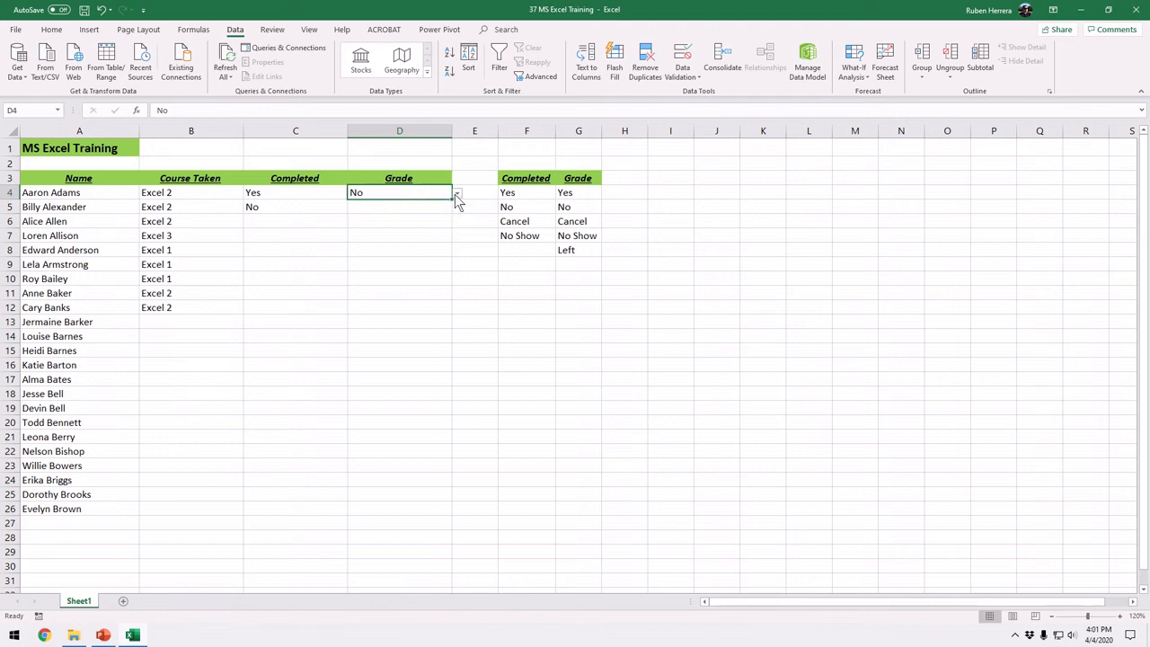
click(457, 194)
click(431, 222)
drag(577, 197, 573, 249)
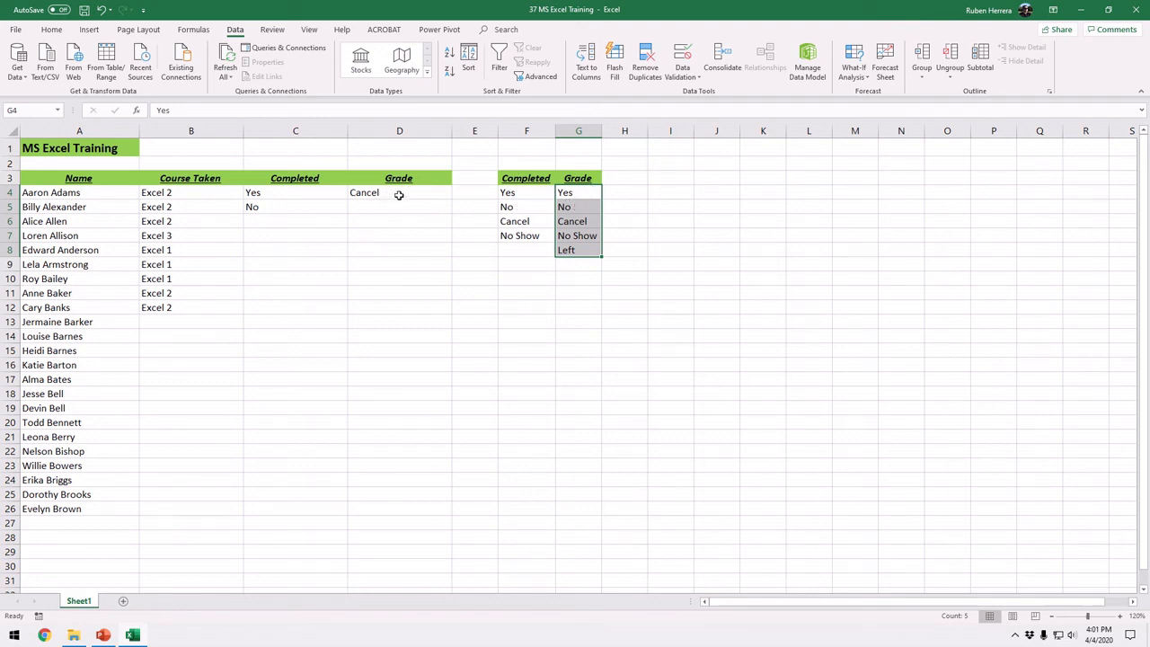
click(51, 30)
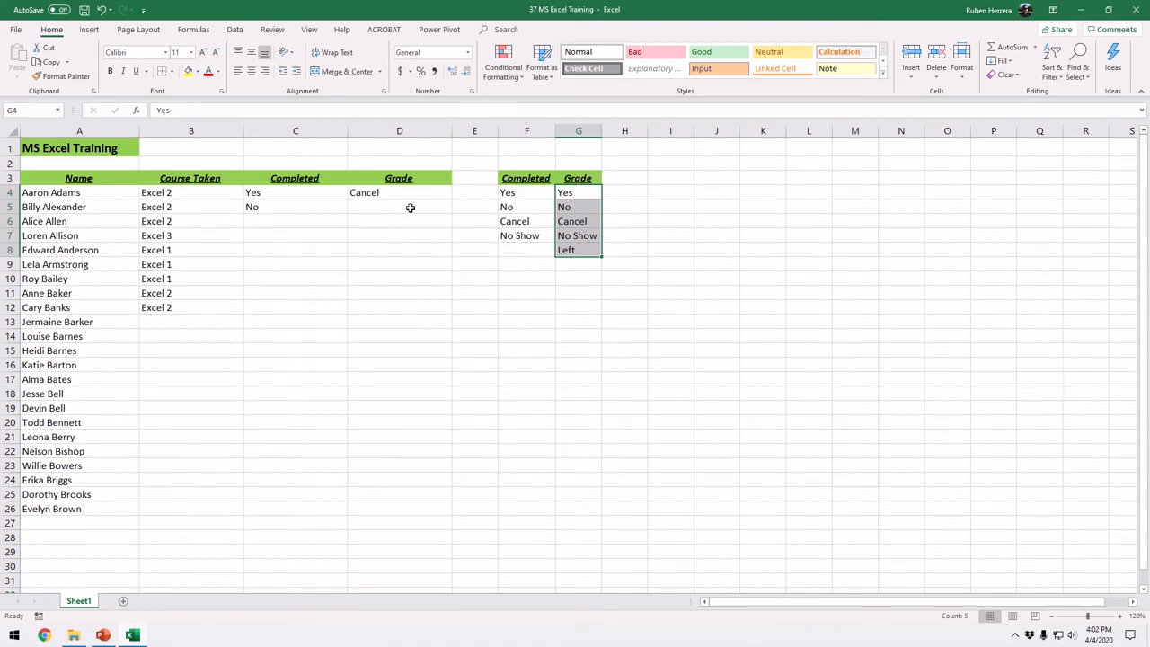
drag(409, 194, 403, 333)
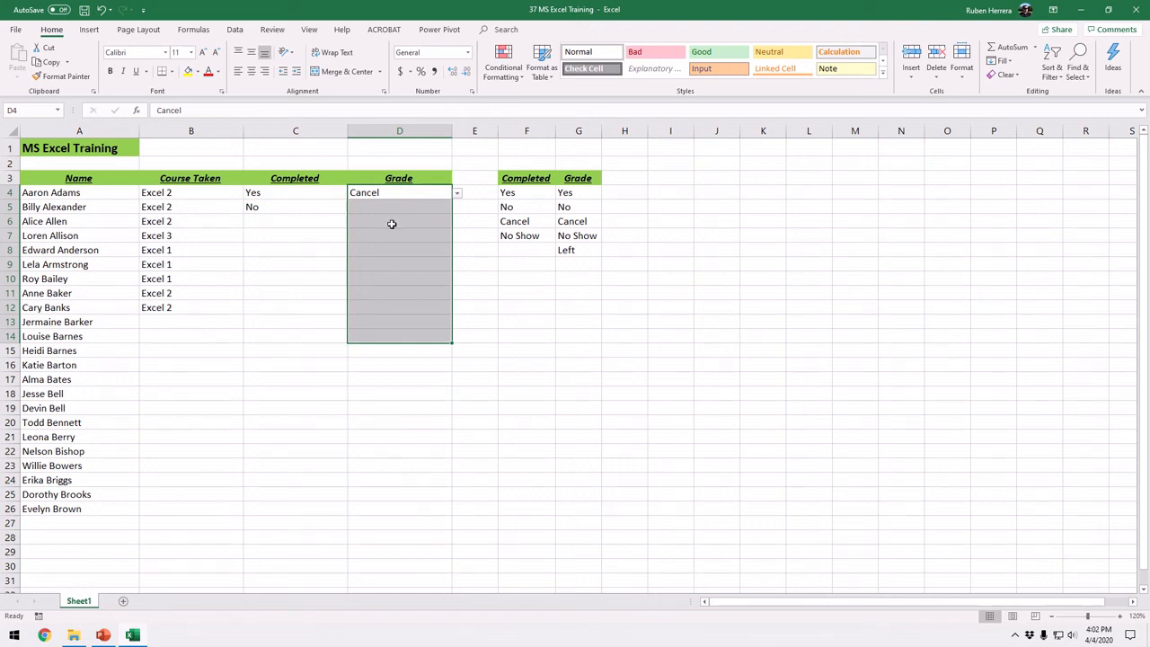
key(ctrl)
key(ctrl)
key(ctrl)
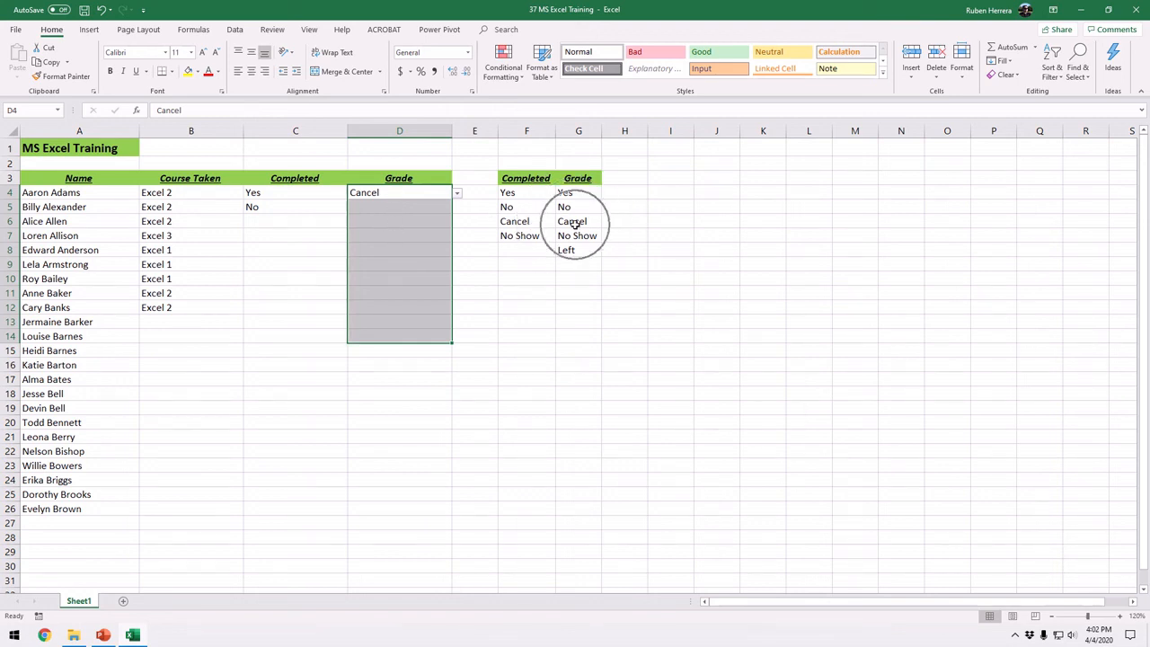
click(575, 223)
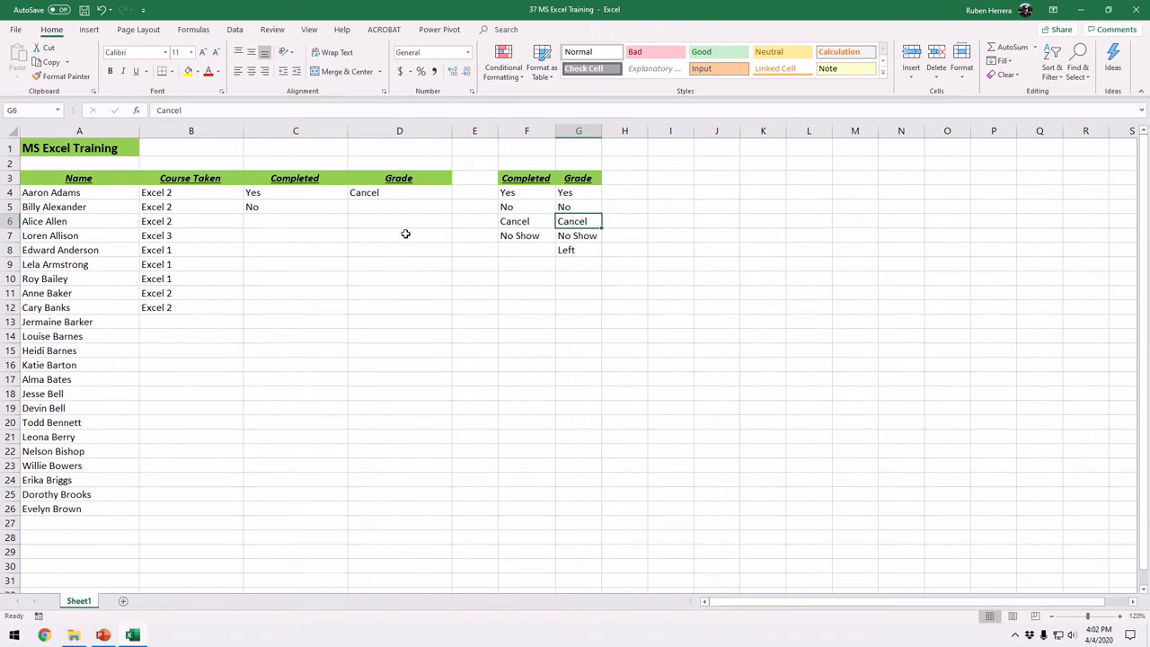
click(404, 233)
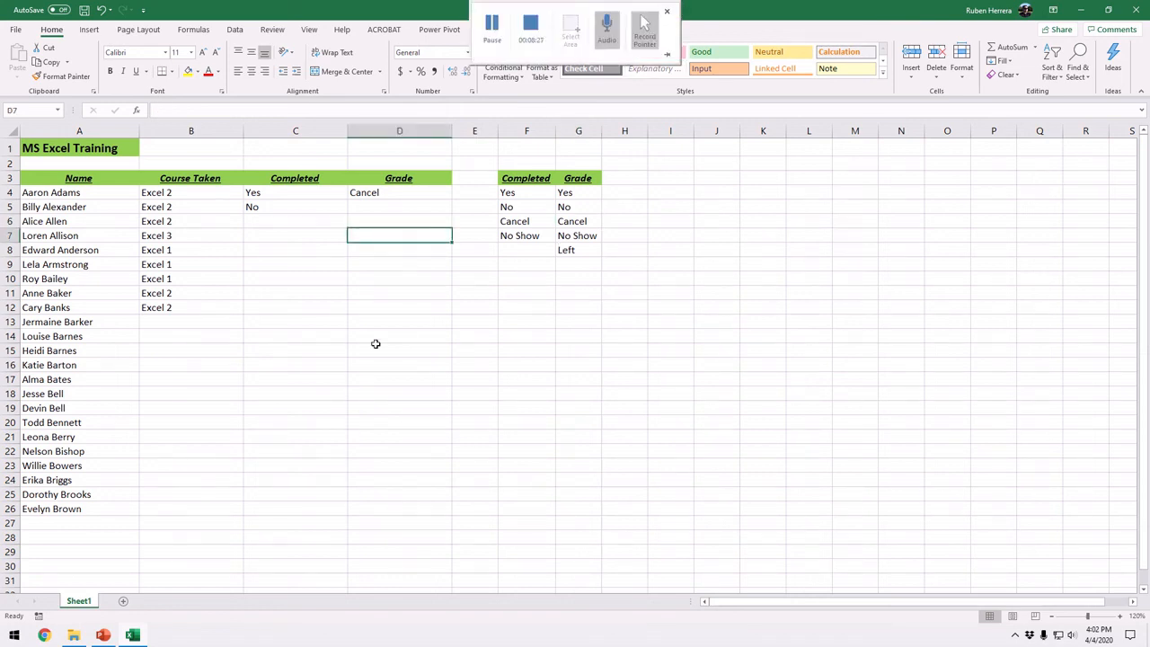
click(391, 268)
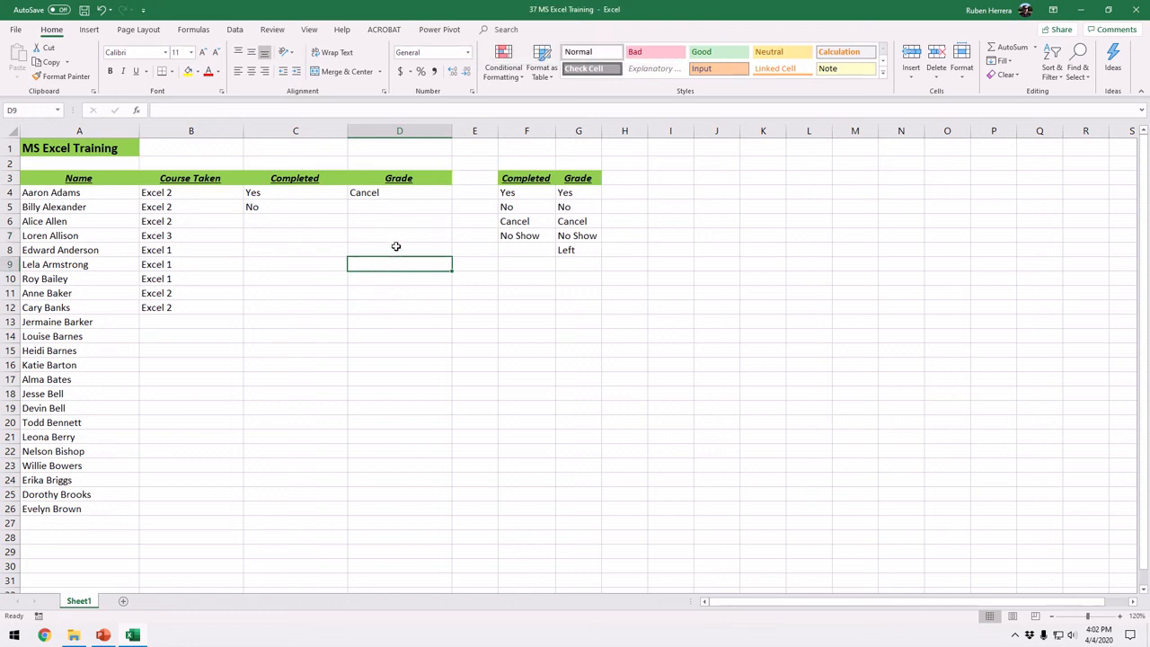